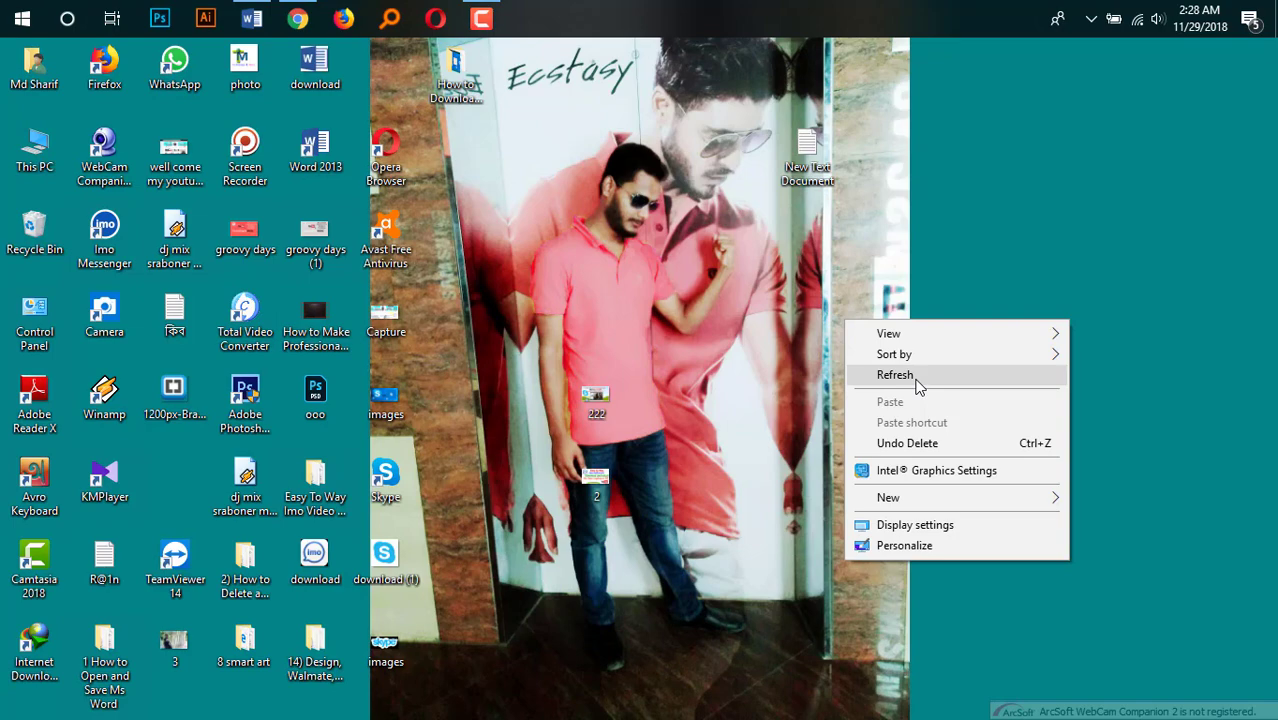
left_click(916, 379)
right_click(851, 332)
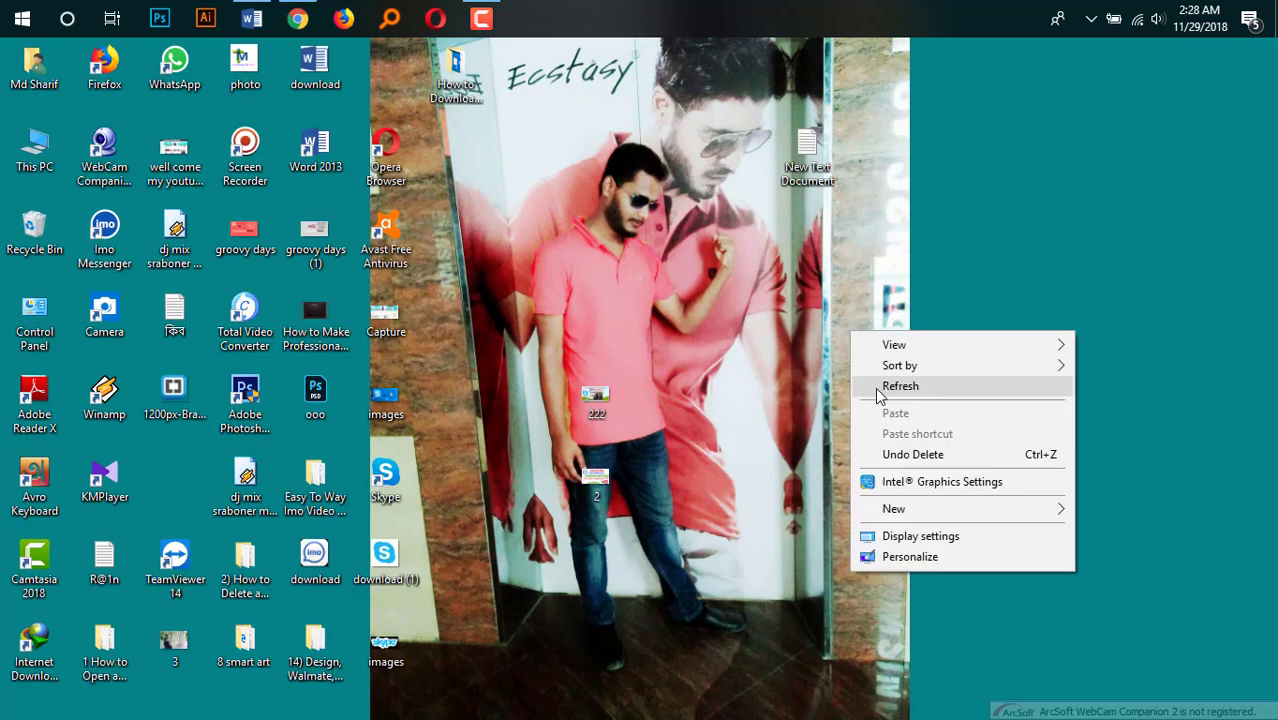
left_click(880, 388)
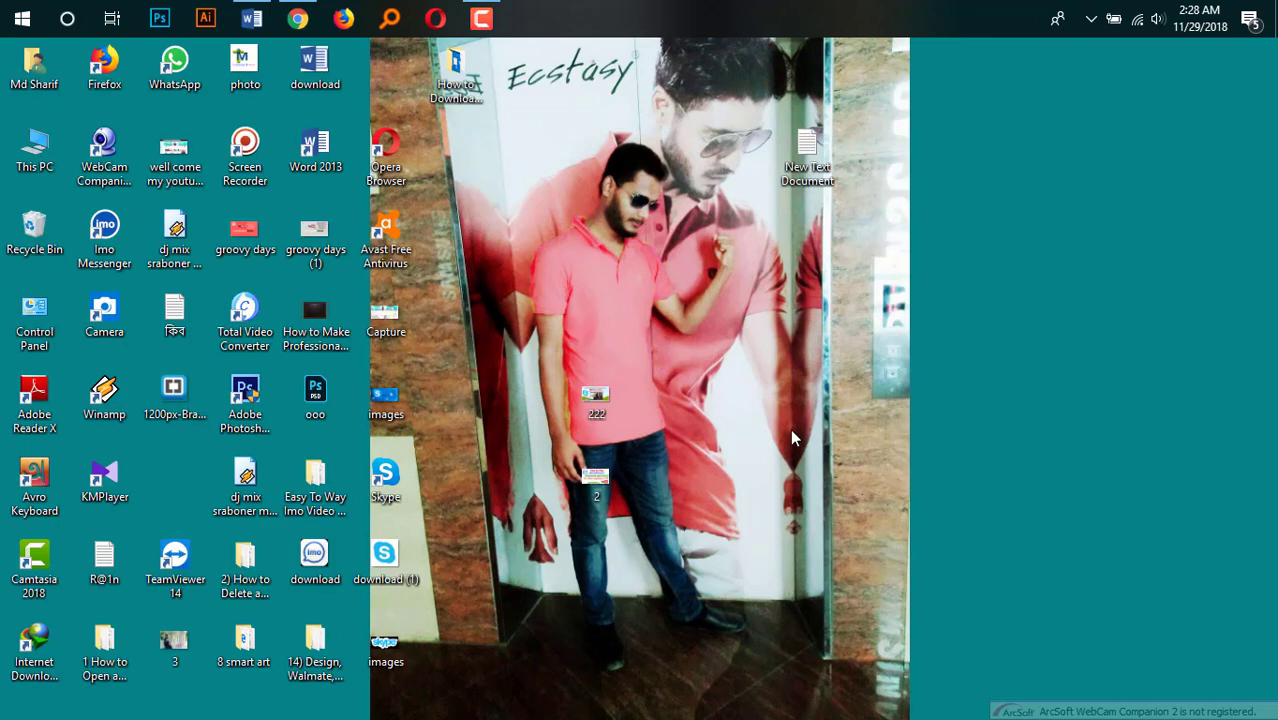
right_click(594, 246)
left_click(648, 298)
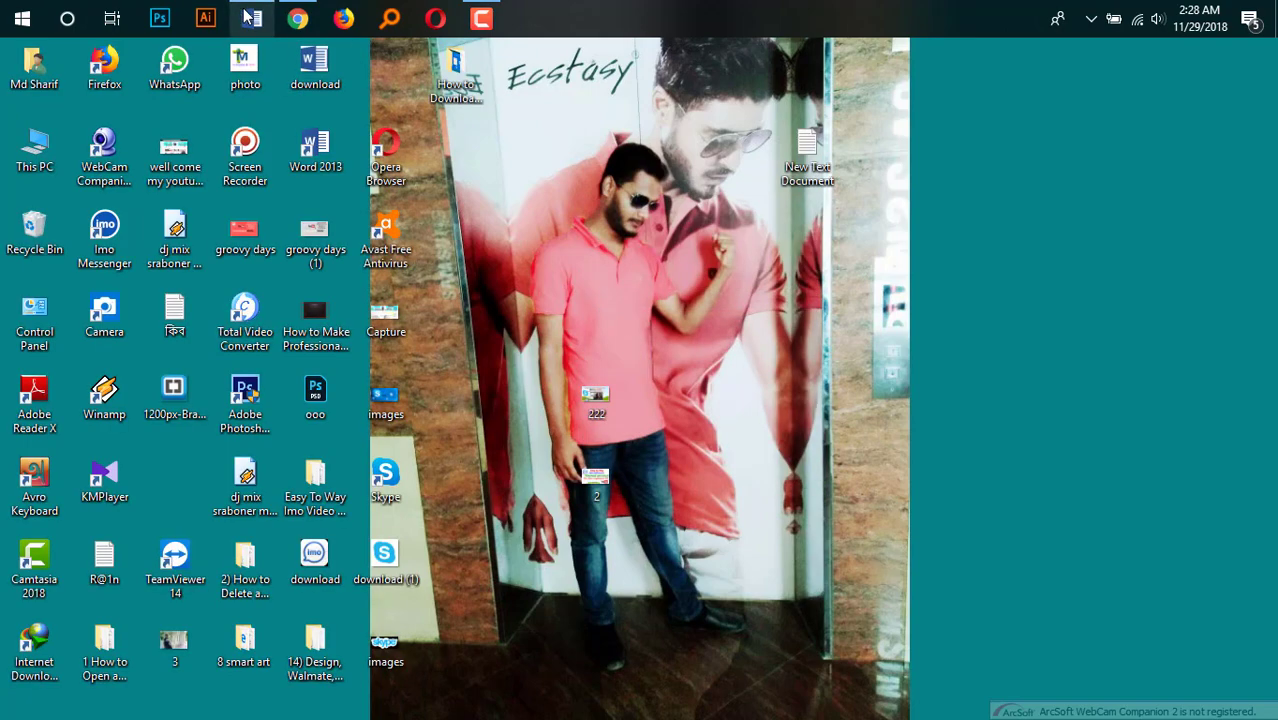
Step: Bring up the Word document and highlight the "In This Video" heading and the Pixie Color Picker title line
left_click(250, 18)
left_click_drag(176, 266, 350, 280)
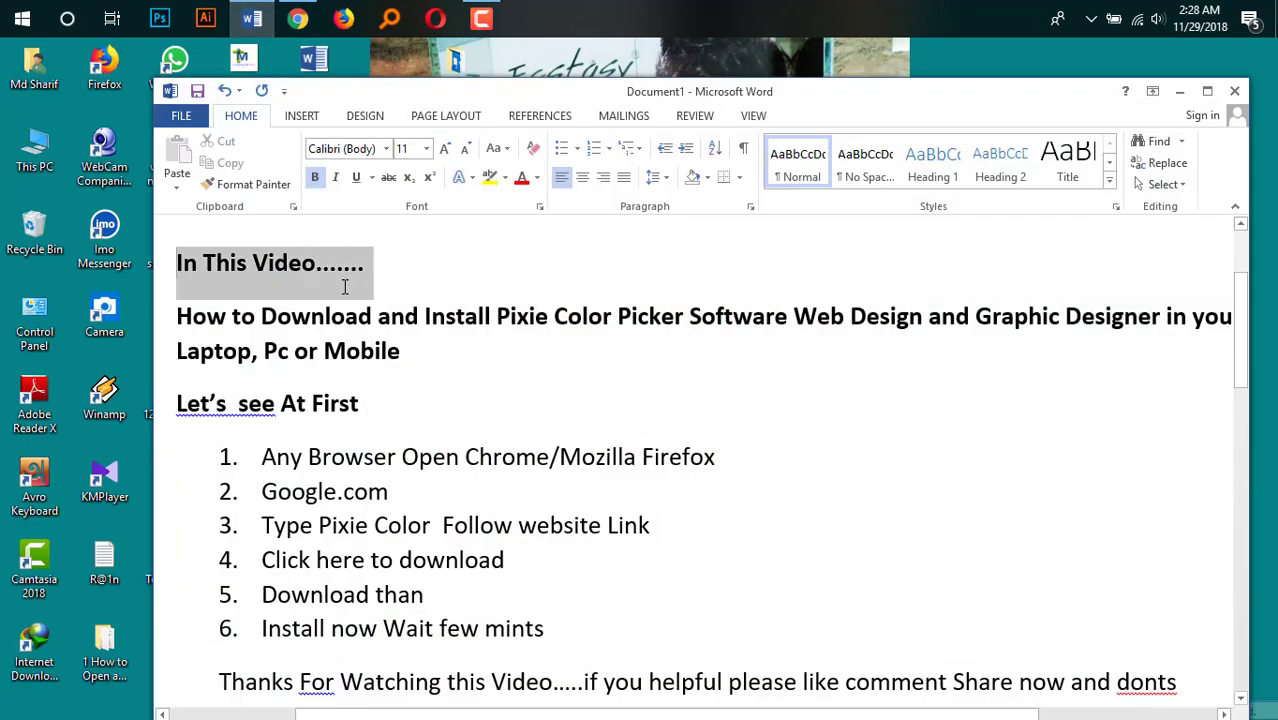
left_click(330, 326)
left_click_drag(177, 318, 494, 318)
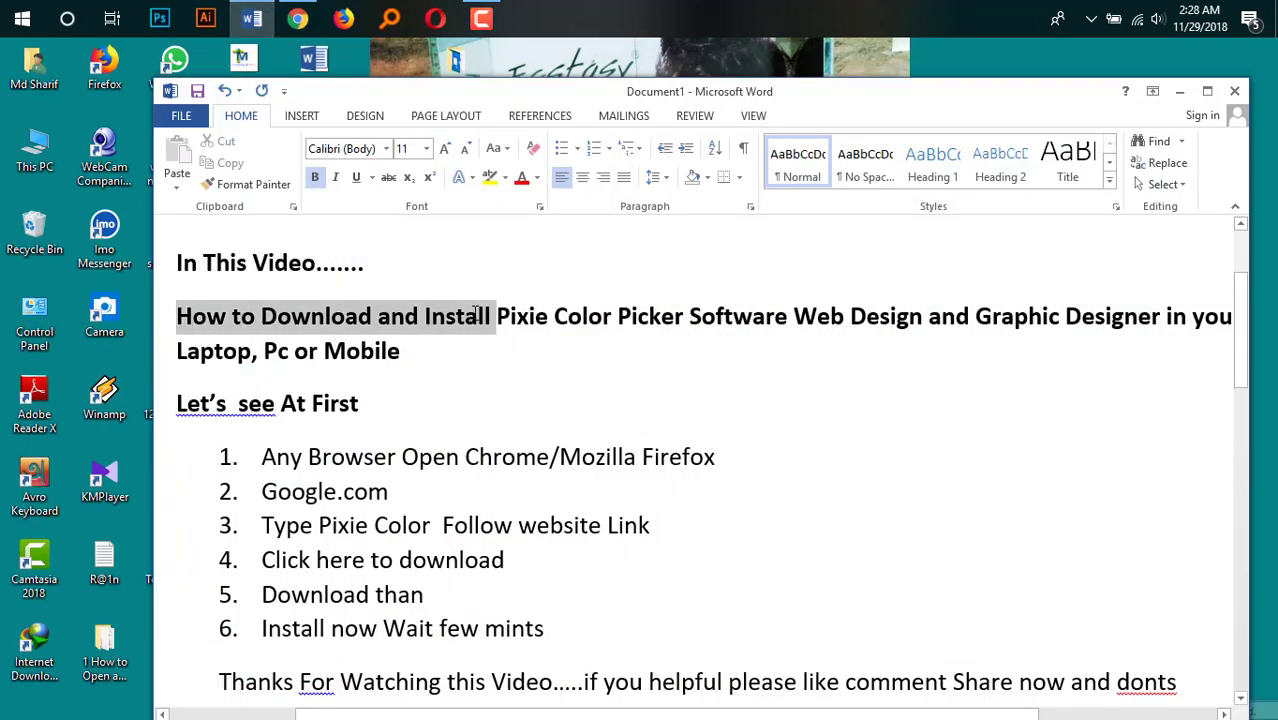
double_click(513, 320)
left_click_drag(603, 325, 1250, 330)
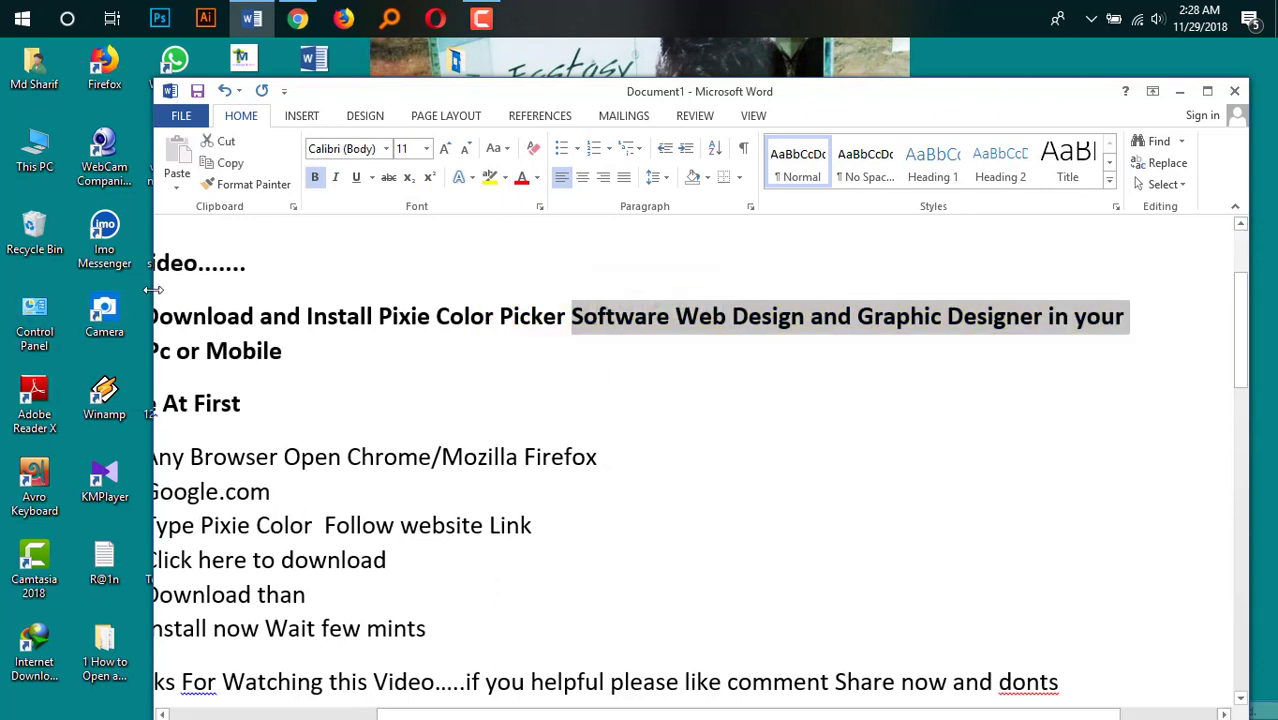
Step: Widen the Word window to show the full title line and append "Pixie software" to the "In This Video......." line
left_click_drag(58, 295, 5, 293)
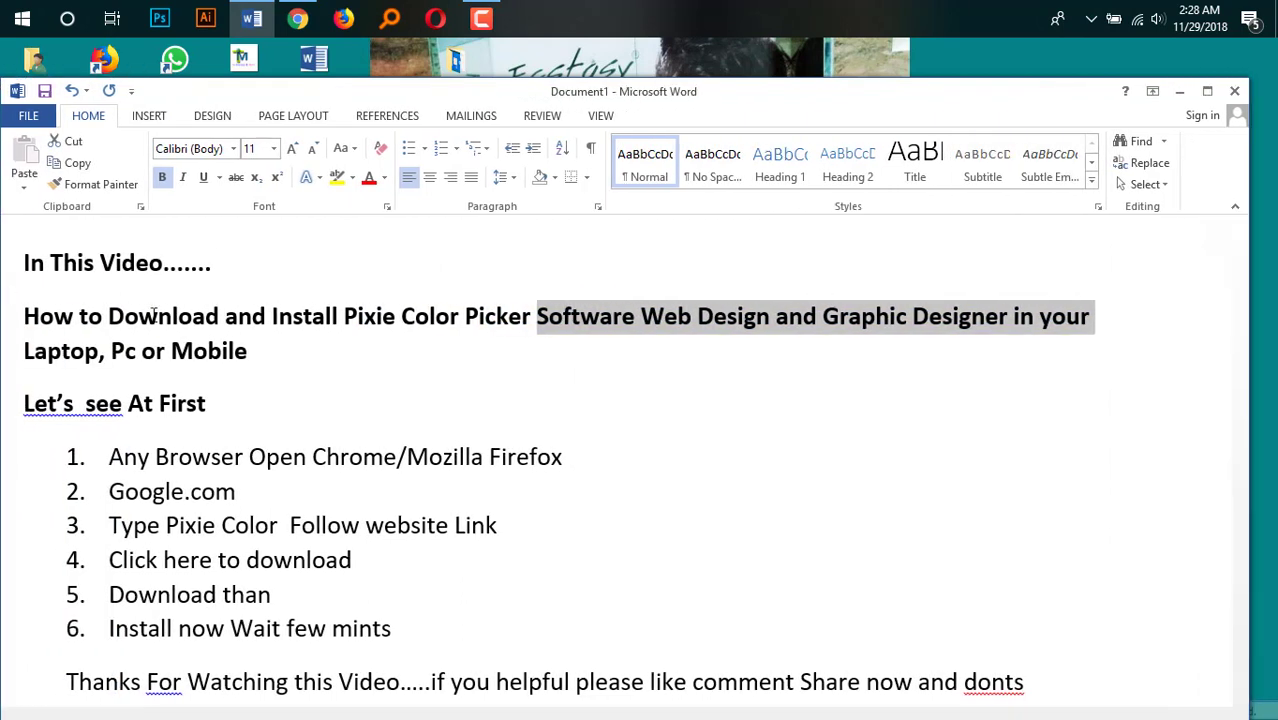
left_click(666, 330)
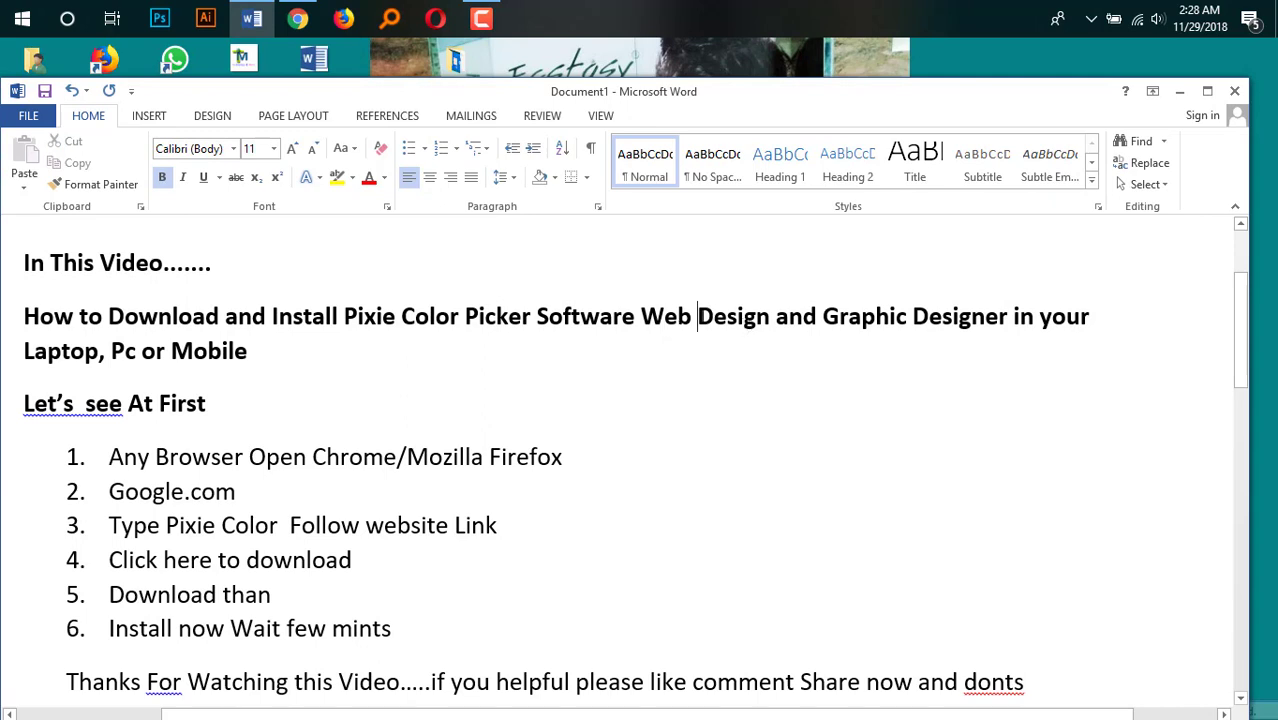
left_click_drag(697, 316, 910, 318)
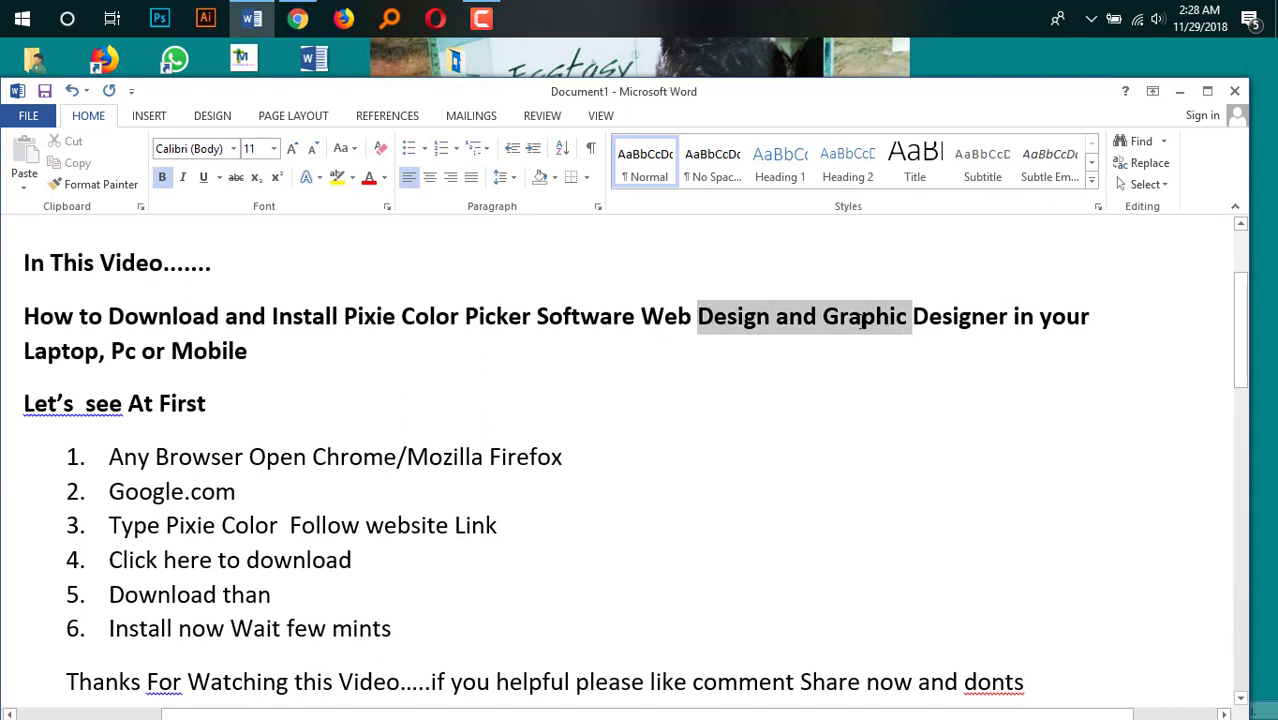
left_click(1039, 335)
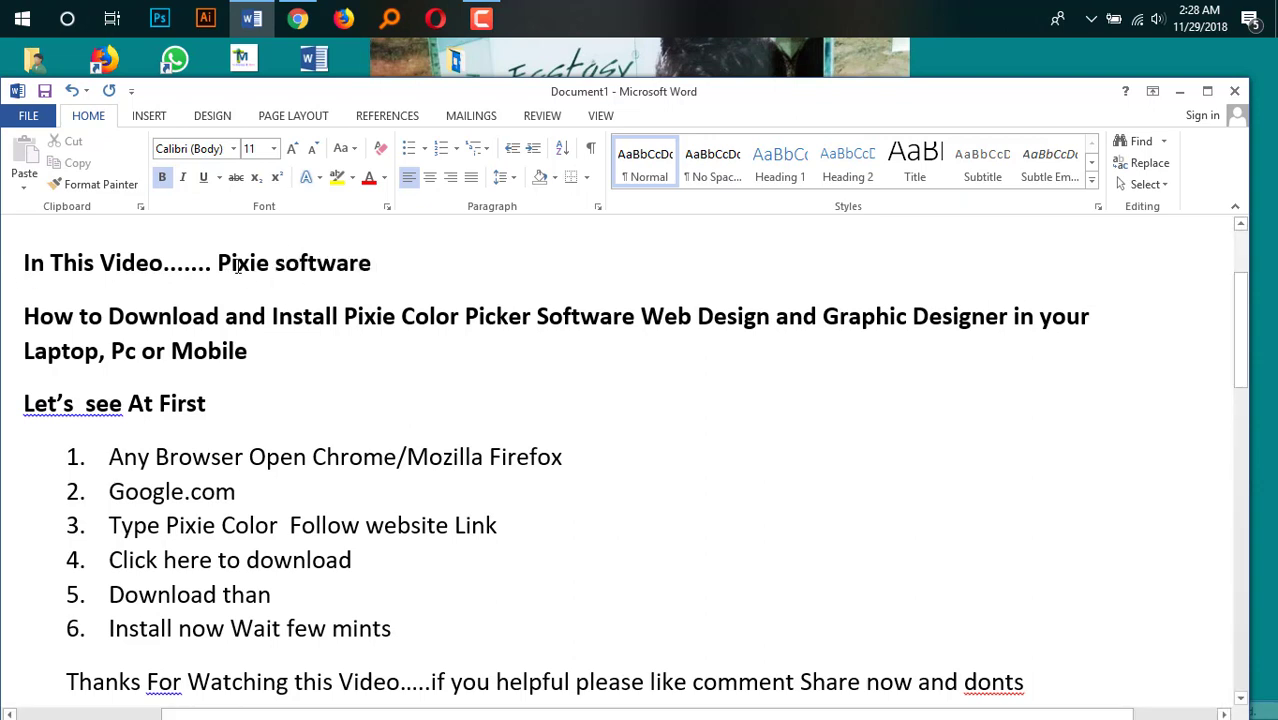
Step: Highlight the added "Pixie software", the "Laptop, Pc or Mobile" line, "Let's see At First" and the list's step about opening a browser
left_click_drag(238, 265, 392, 265)
left_click(357, 316)
left_click_drag(24, 351, 247, 351)
left_click_drag(24, 403, 226, 405)
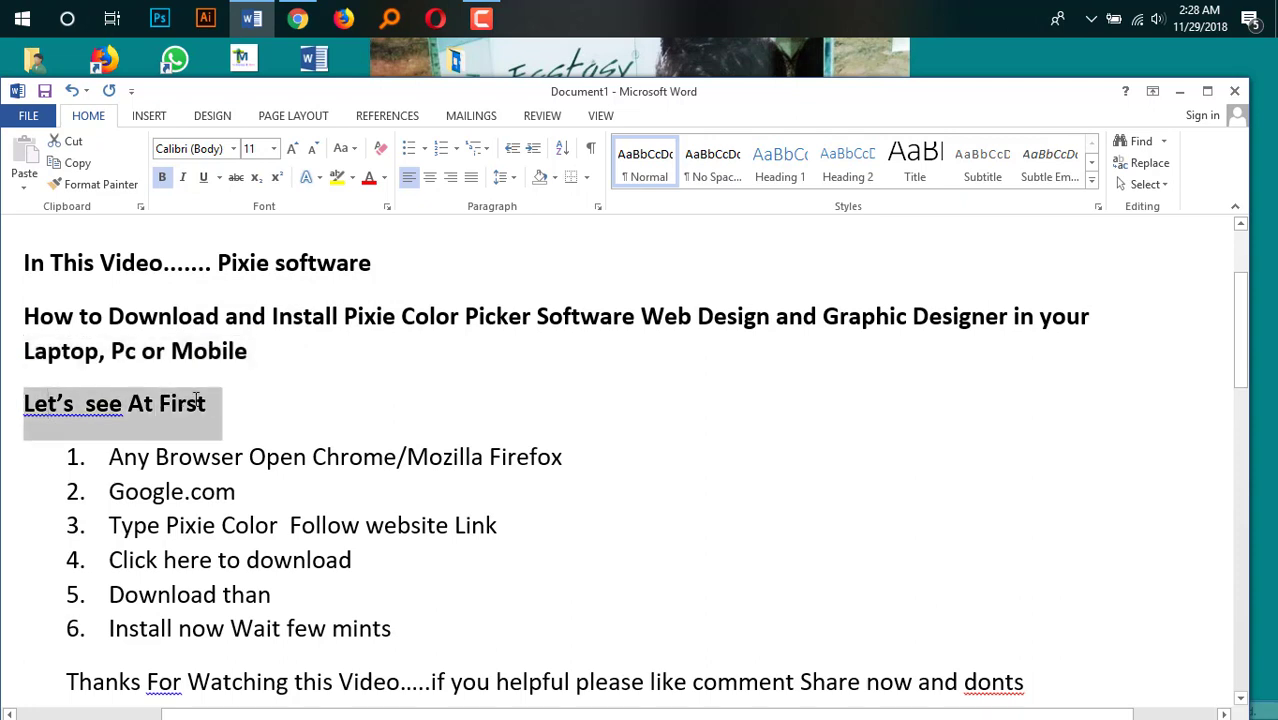
left_click(138, 458)
left_click_drag(110, 458, 575, 458)
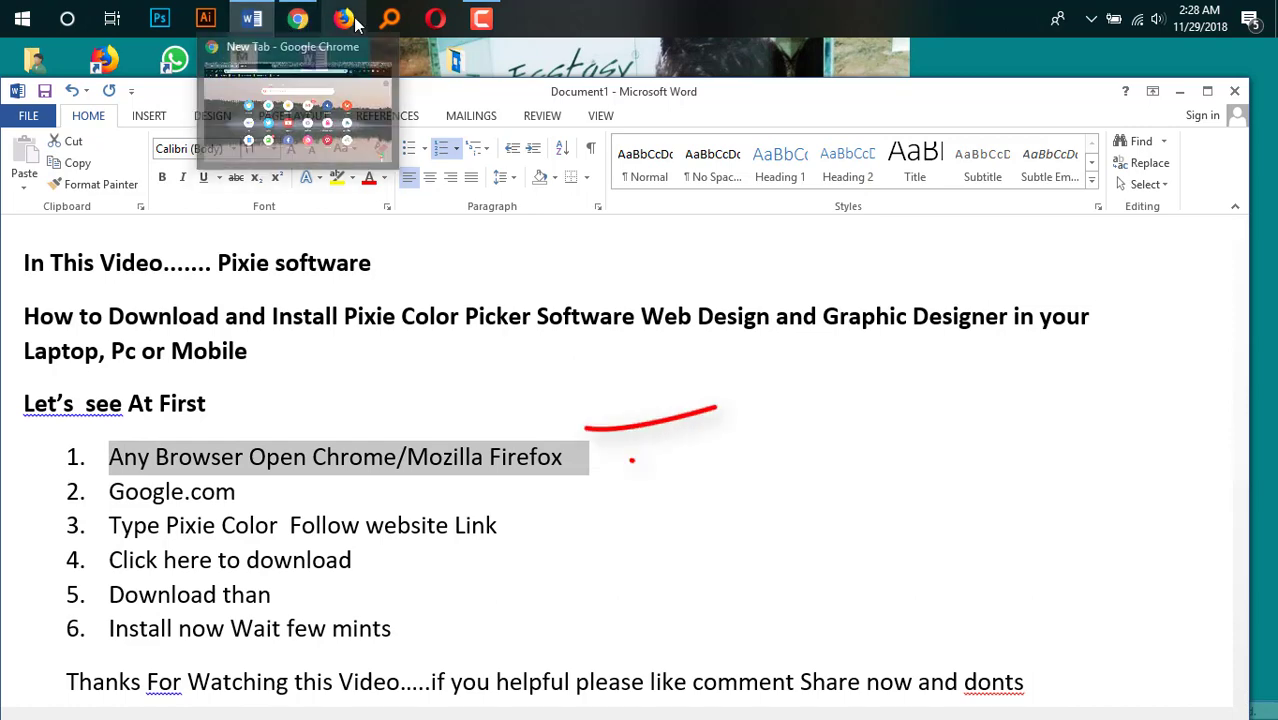
Step: Switch to Chrome and open google.com in the new tab
left_click(290, 110)
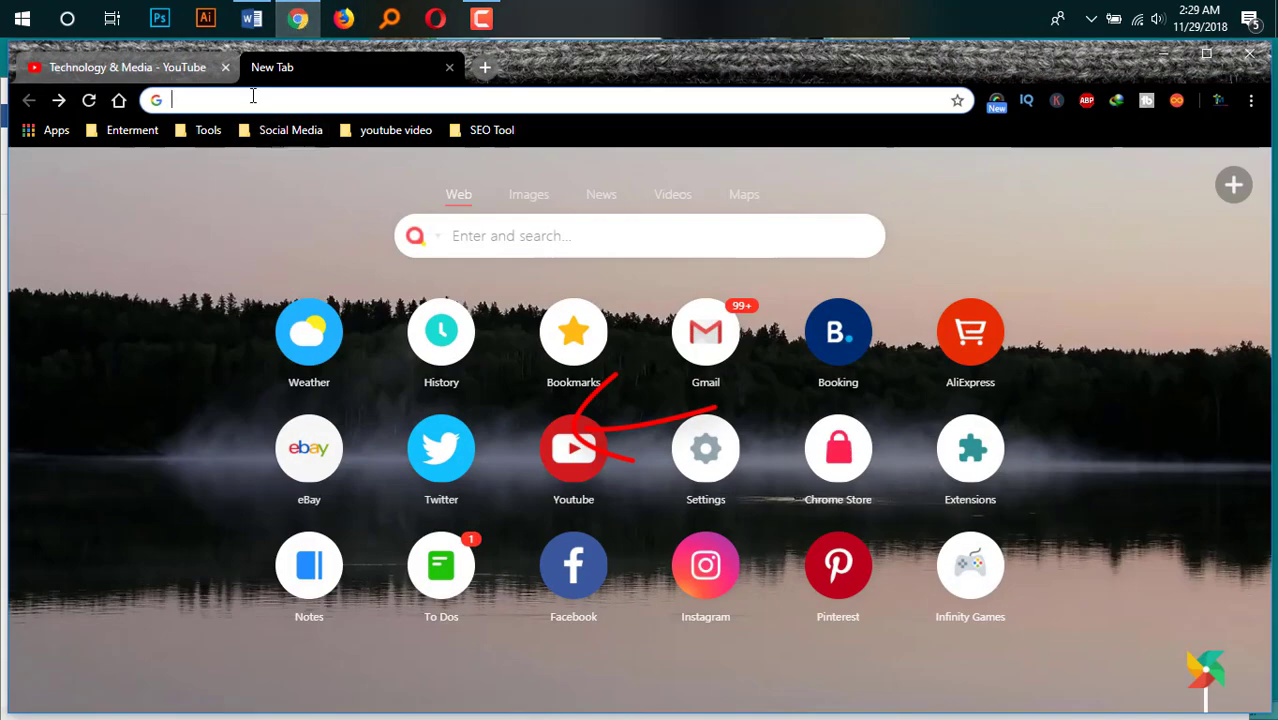
left_click(258, 18)
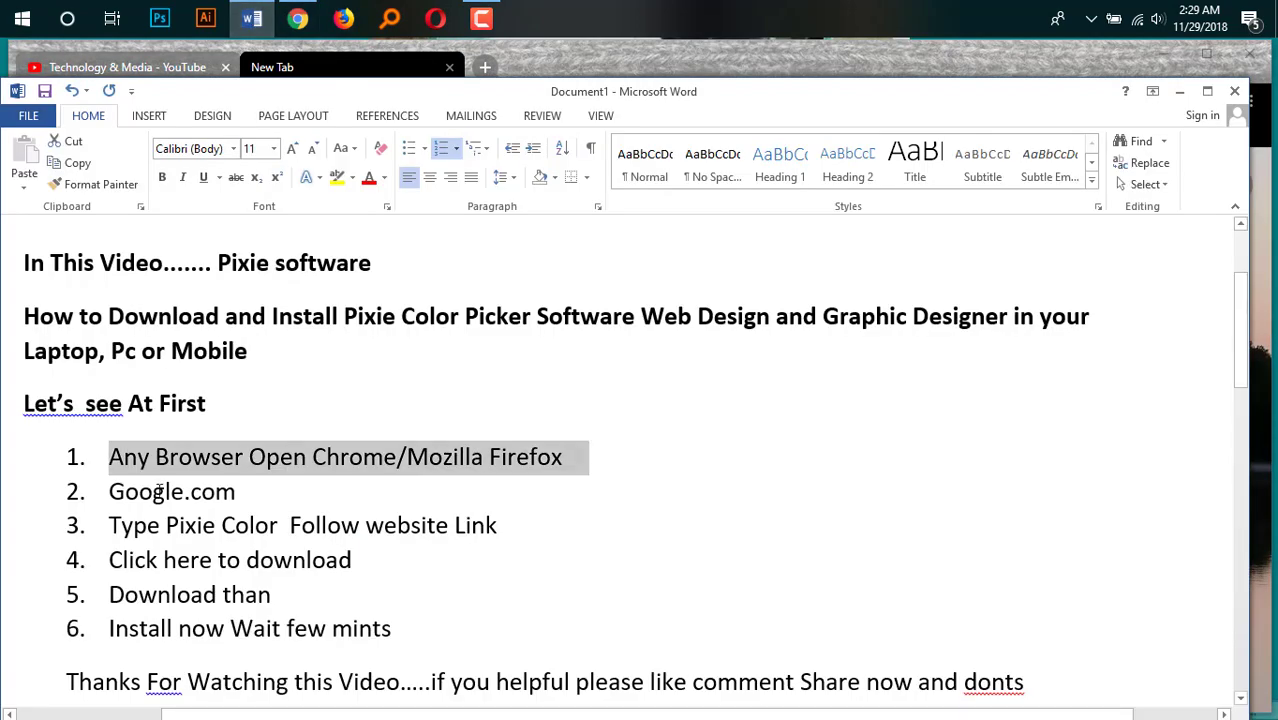
left_click(298, 18)
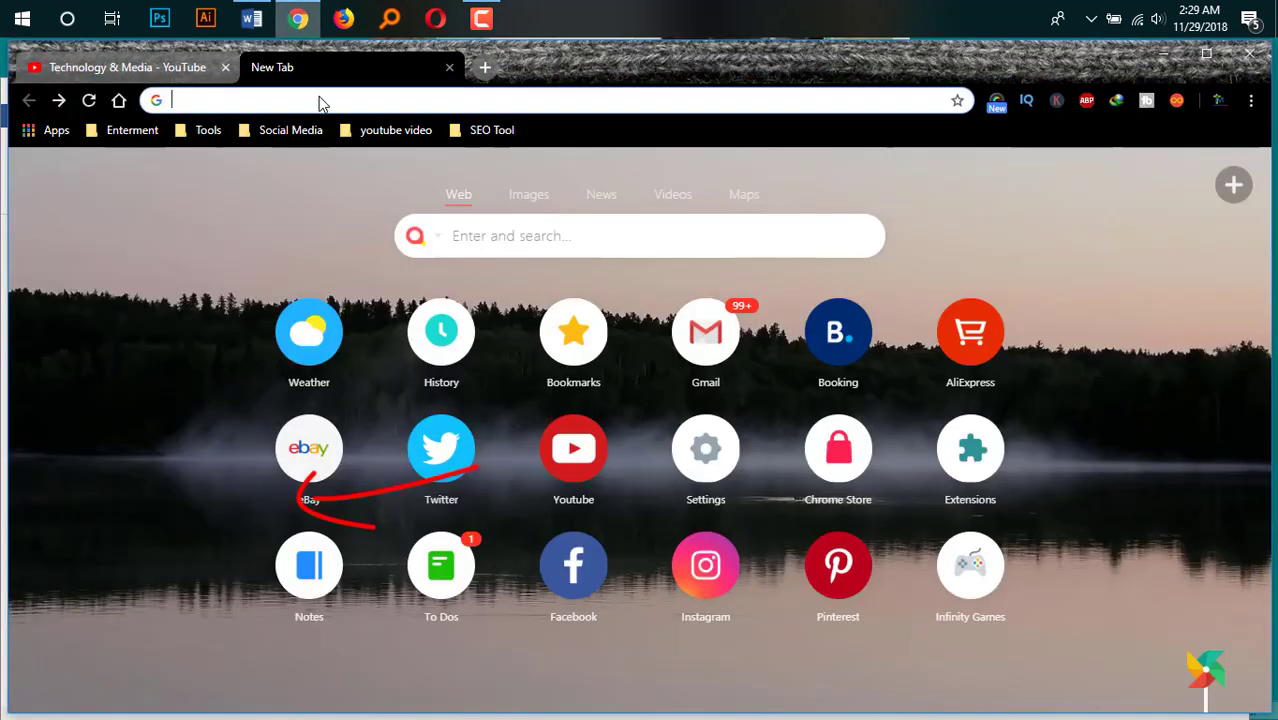
type("google.com")
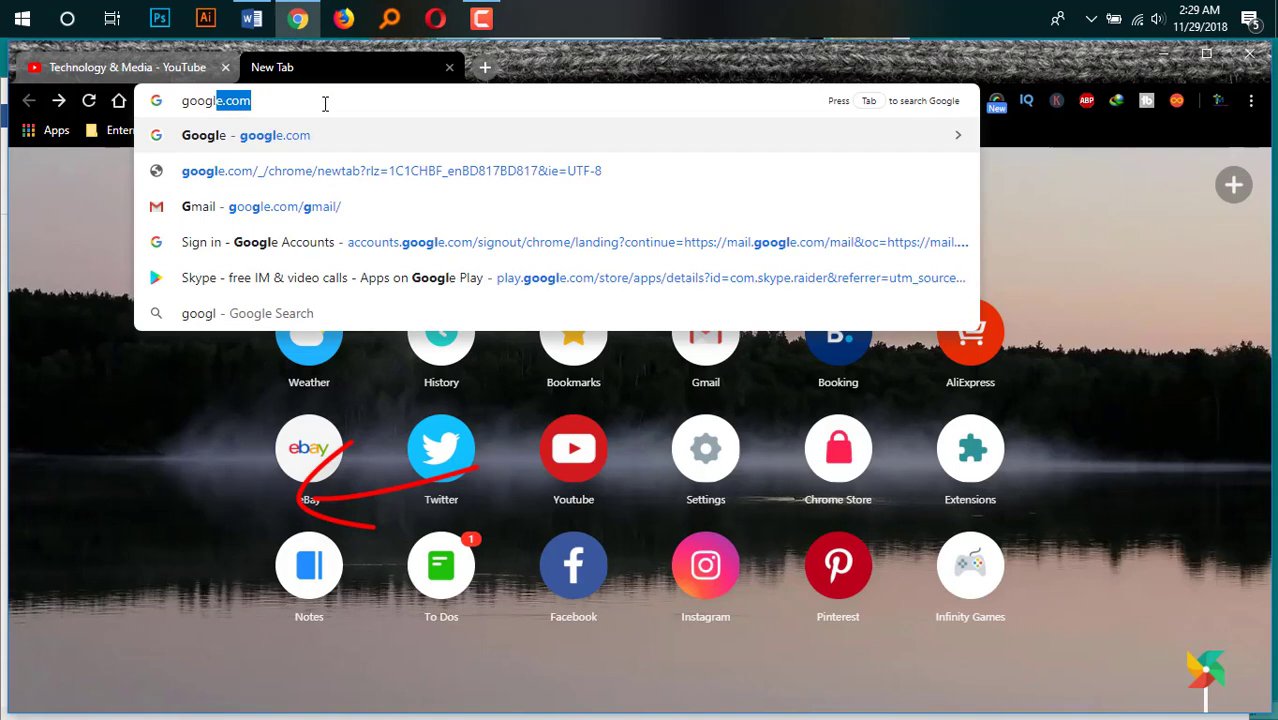
key("Return")
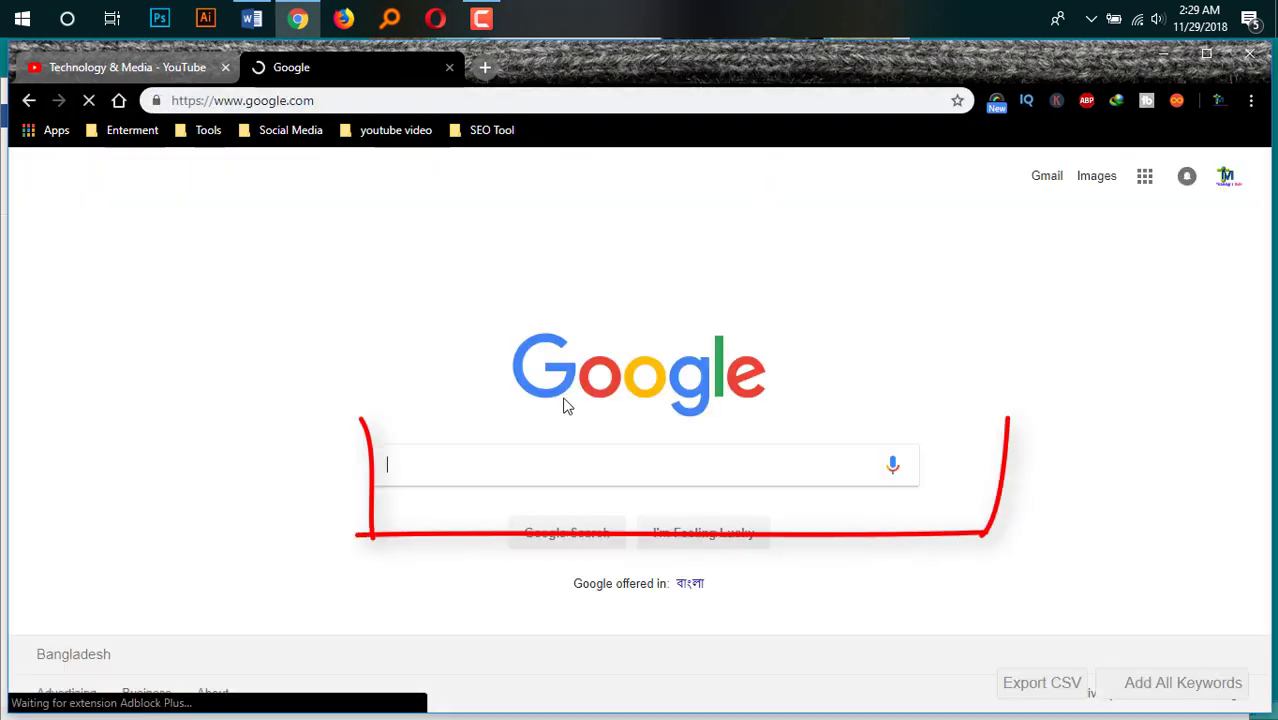
Step: Return to the Word document and highlight list item 3, "Type Pixie Color Follow website Link"
left_click(252, 18)
left_click(137, 525)
left_click_drag(109, 525, 499, 531)
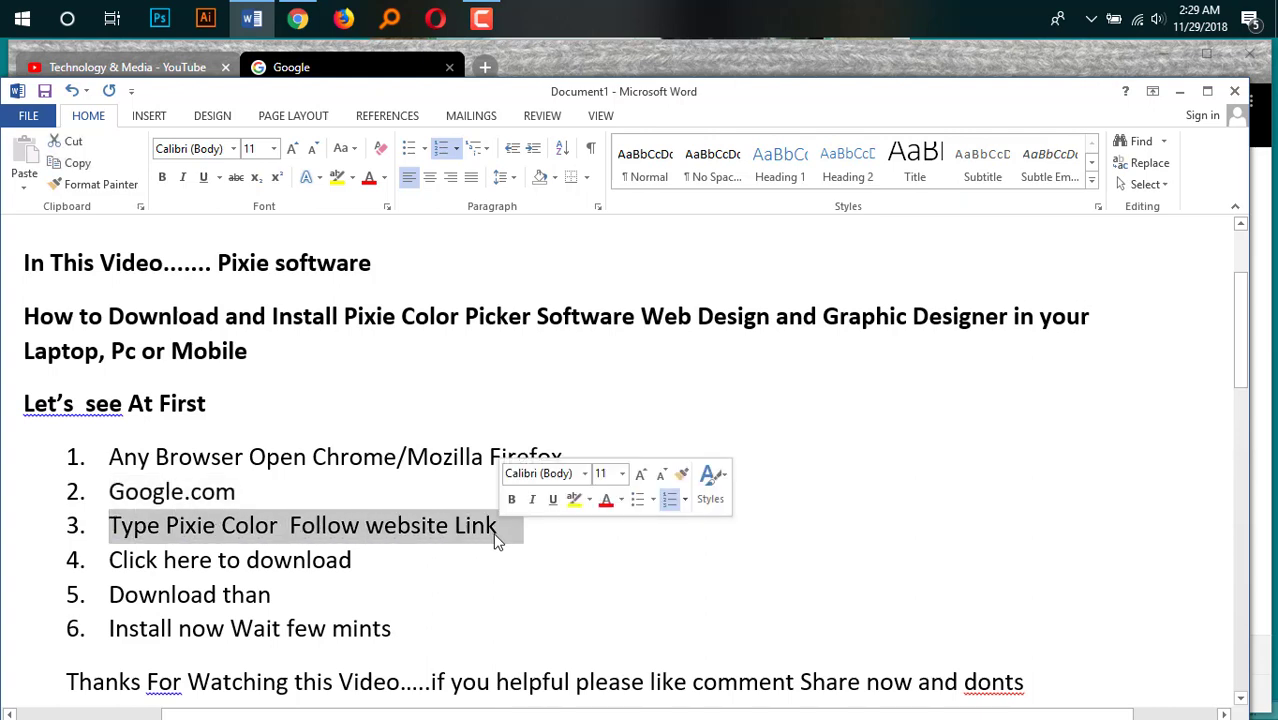
Step: Switch back to Chrome and search Google for "pixie"
left_click(299, 18)
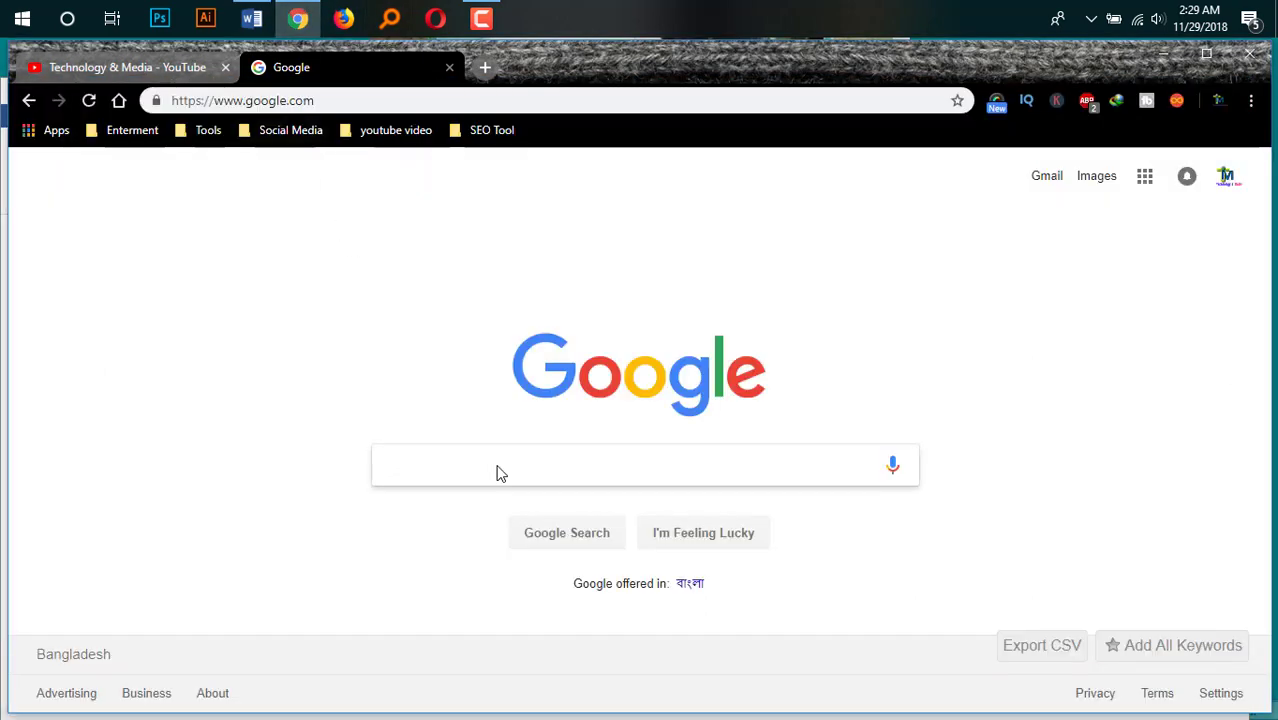
type("pix")
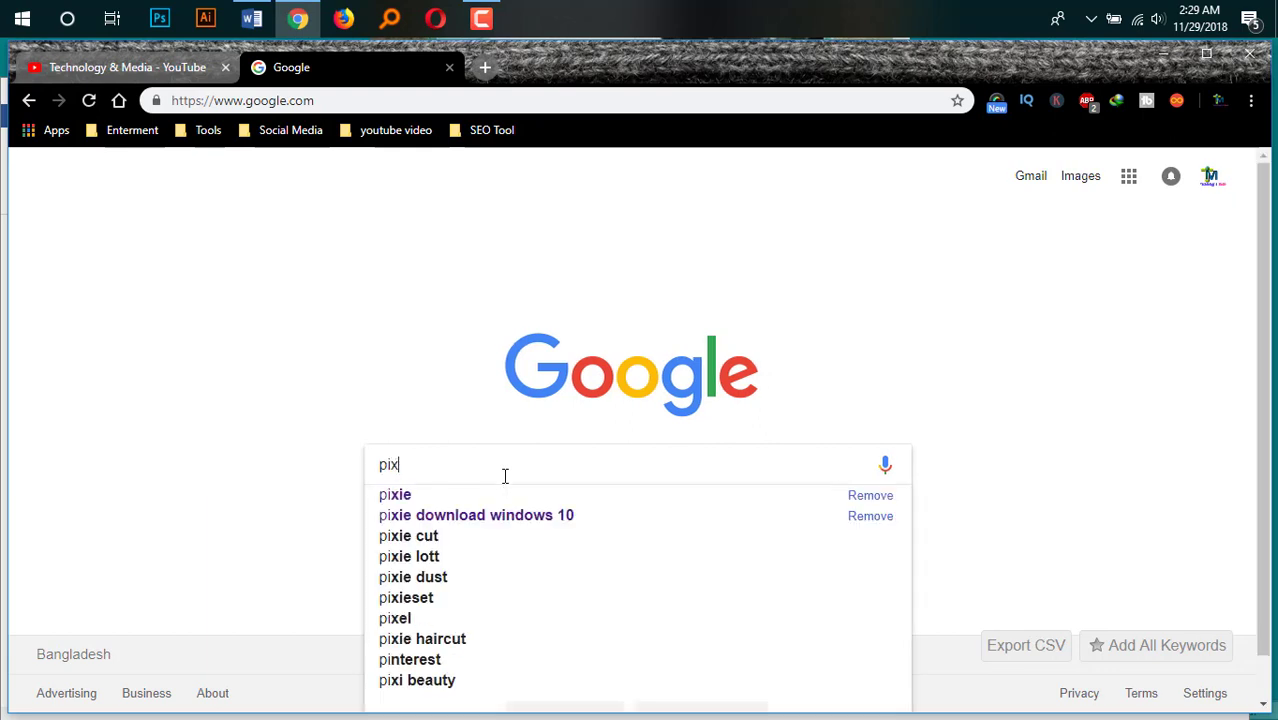
type("ie")
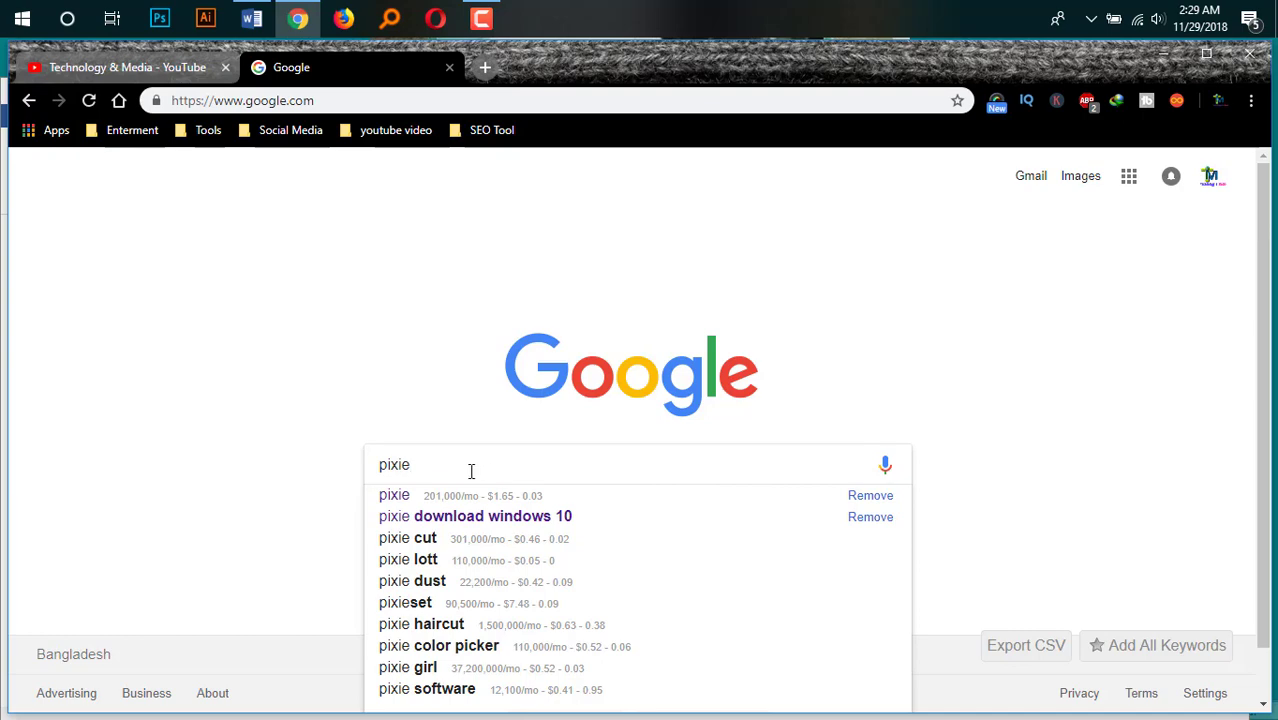
left_click(416, 494)
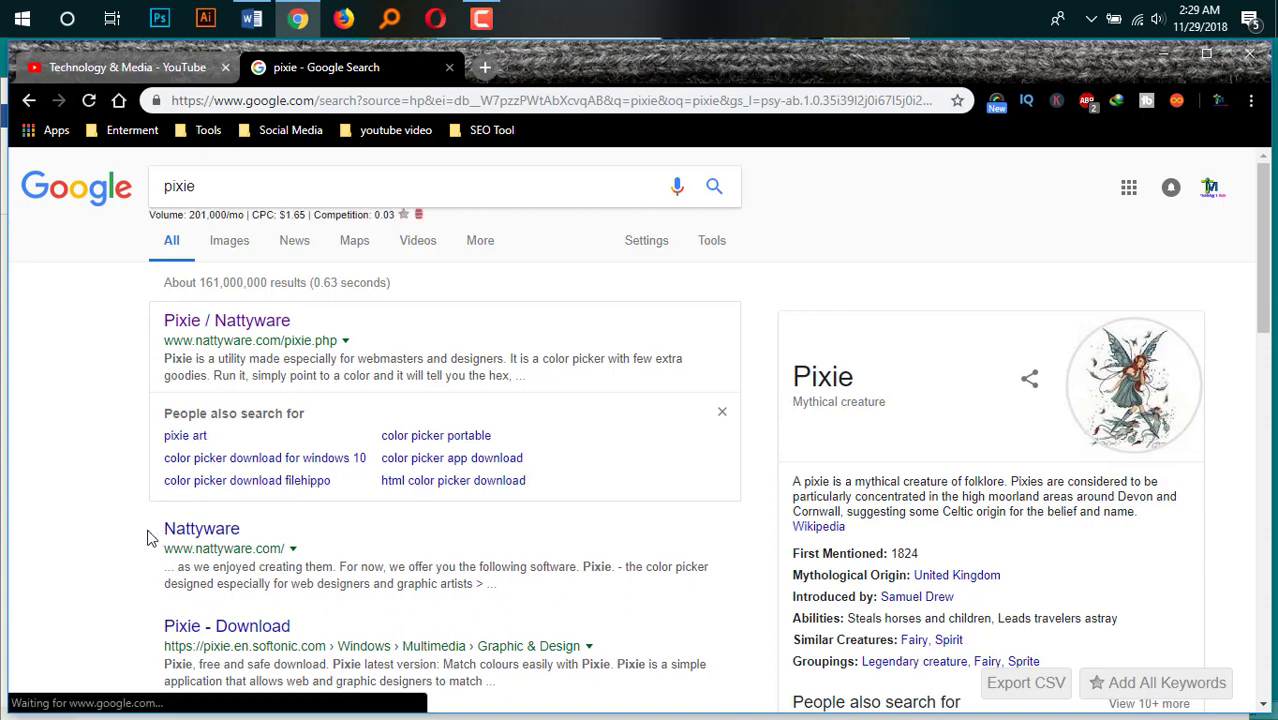
Step: Enlarge the search results page and examine the Nattyware result among the Pixie listings
left_click_drag(143, 533, 181, 537)
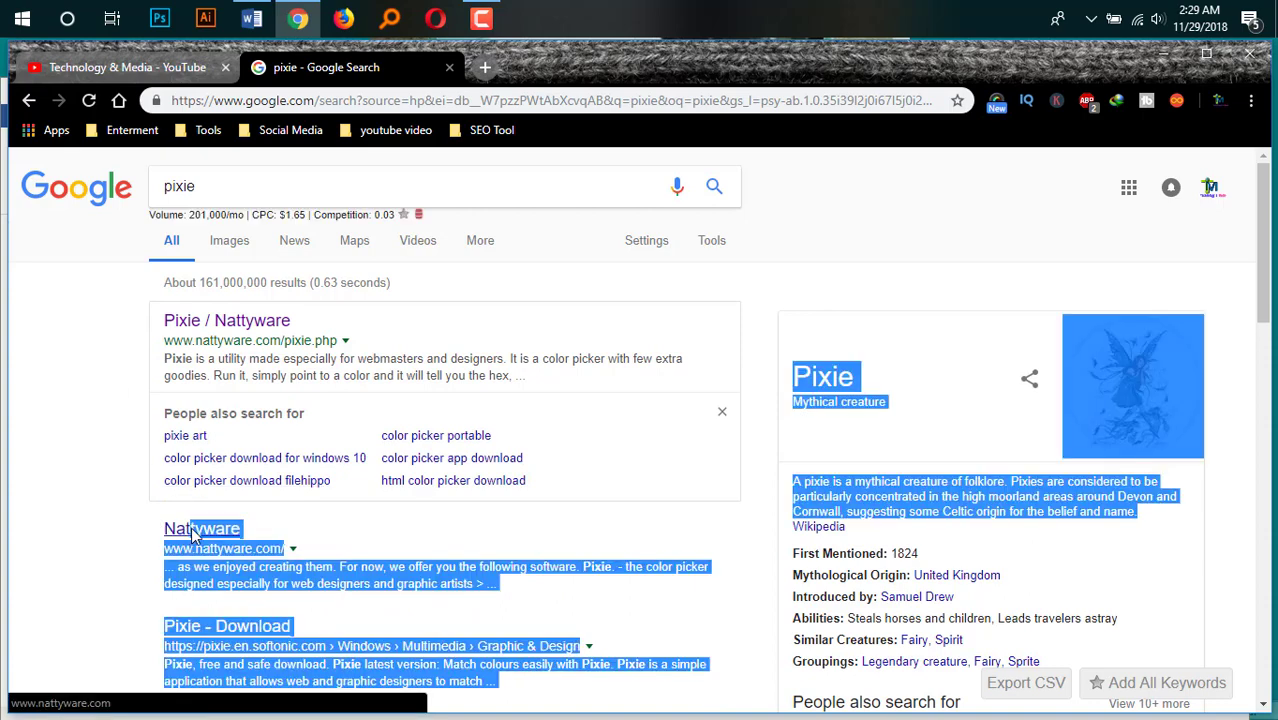
left_click(106, 528)
left_click_drag(264, 533, 152, 532)
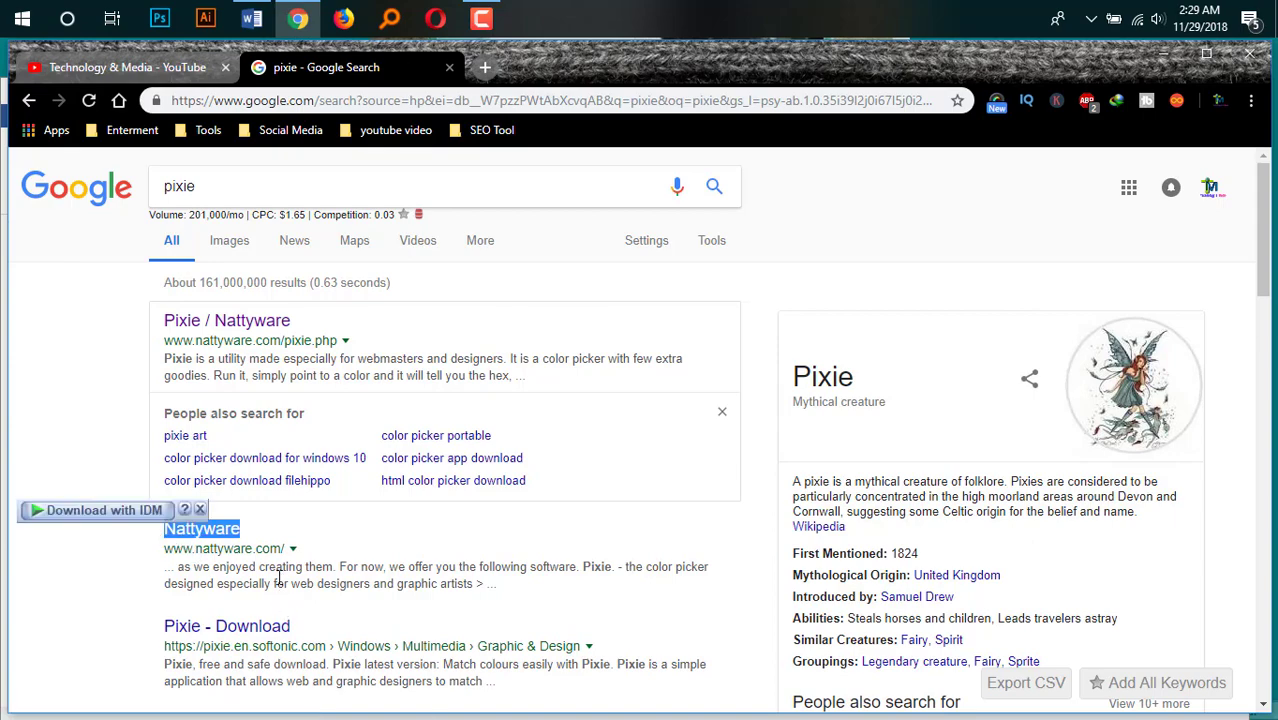
key("ctrl+plus")
key("ctrl+plus")
scroll(287, 580, "down", 2)
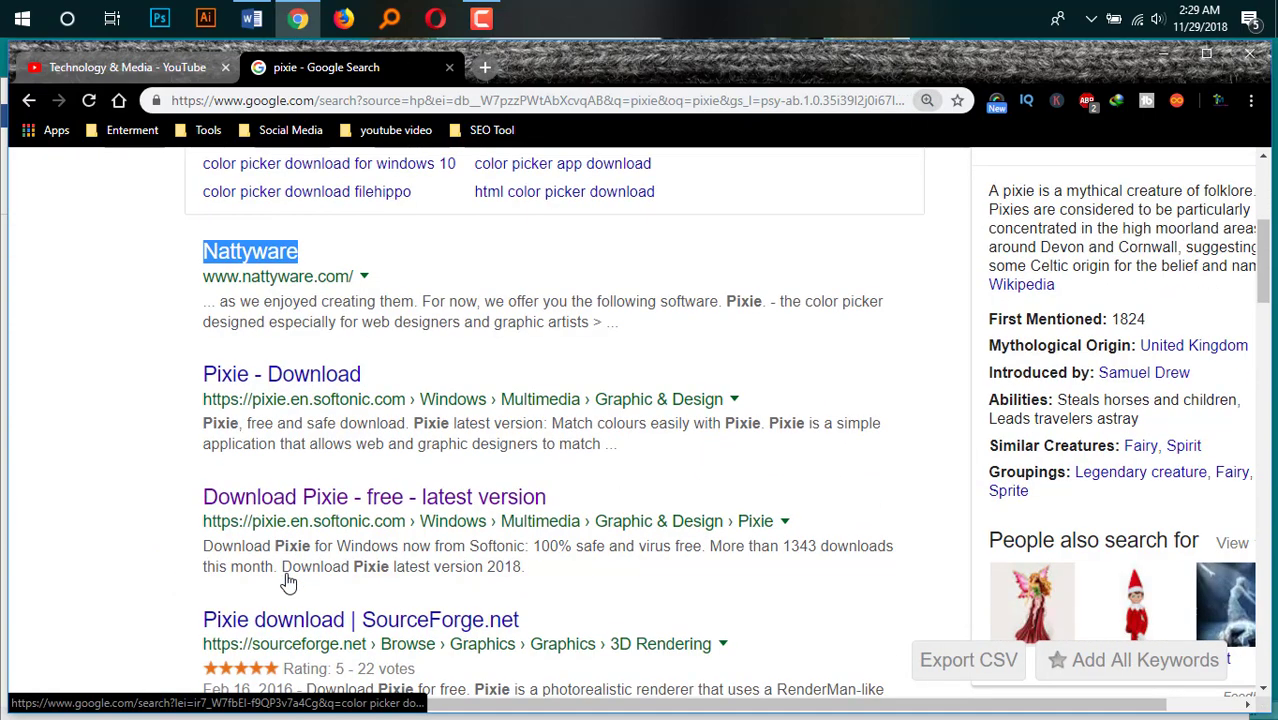
scroll(287, 580, "up", 2)
left_click(93, 480)
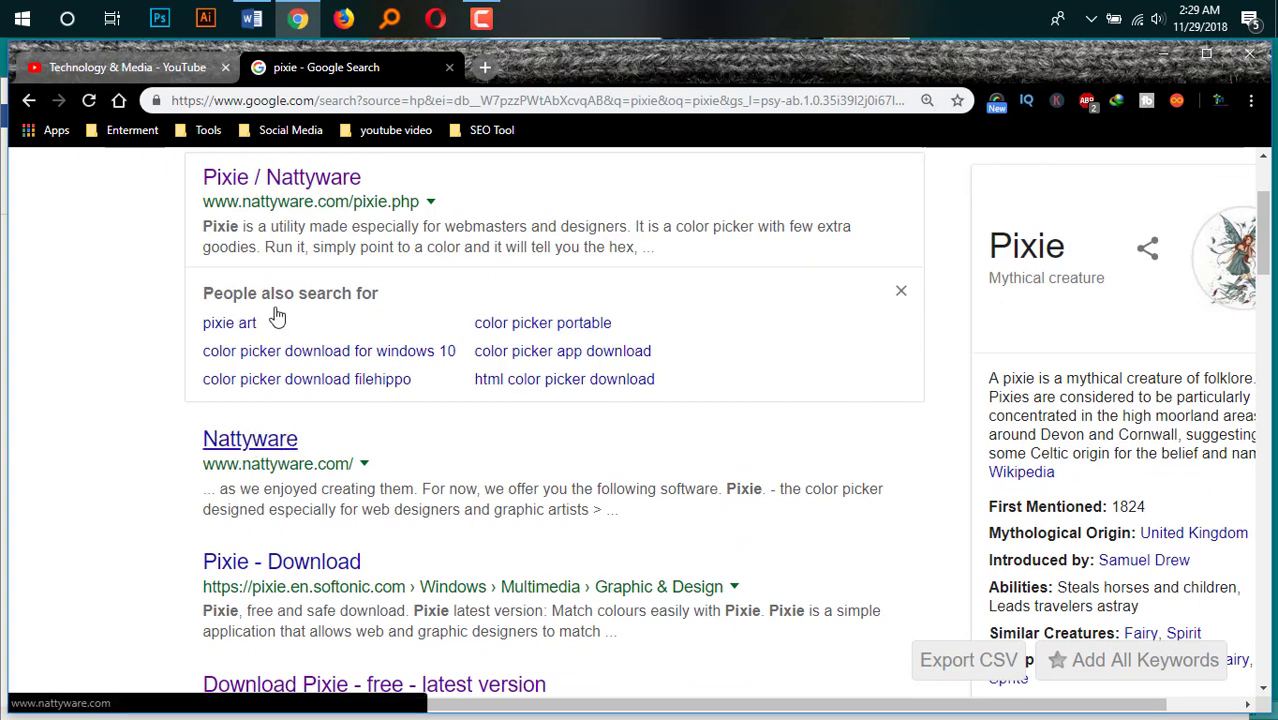
Step: Return to the Word document and highlight list item 4, "Click here to download"
left_click(252, 18)
scroll(187, 585, "down", 3)
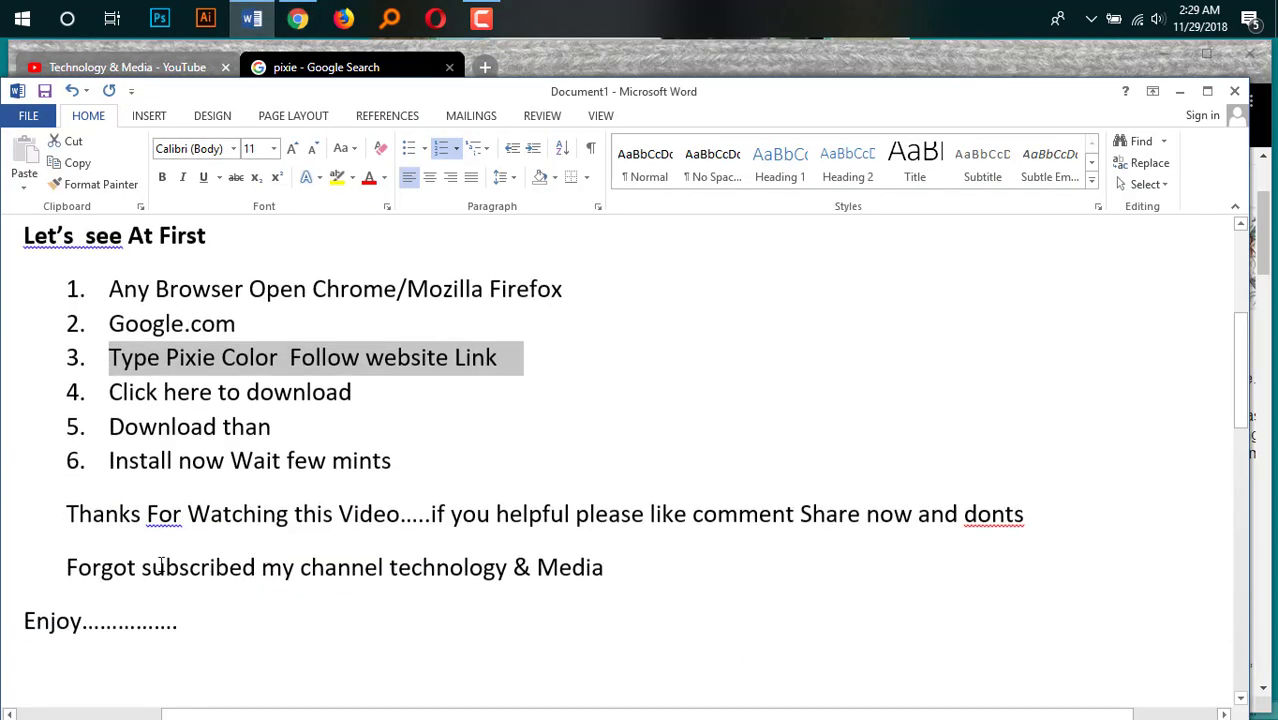
left_click_drag(109, 391, 390, 391)
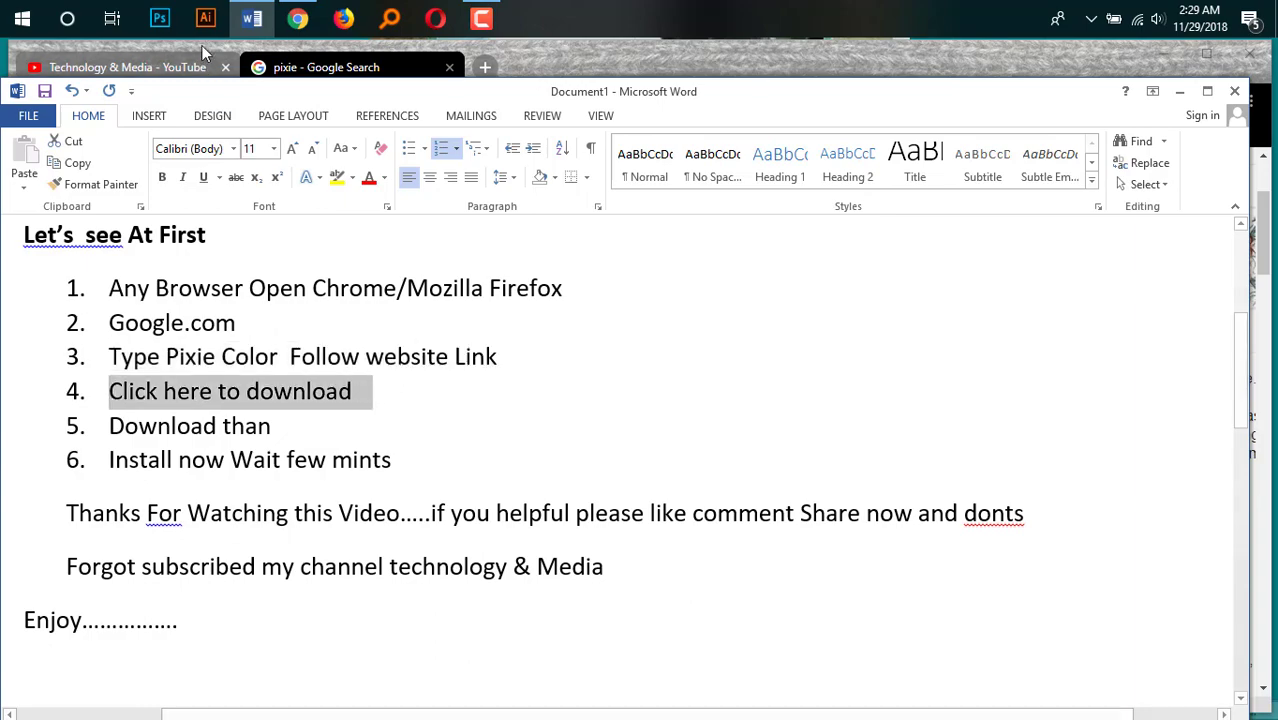
Step: Switch to Chrome, open the Nattyware website from the search results and go to its Pixie page
left_click(298, 18)
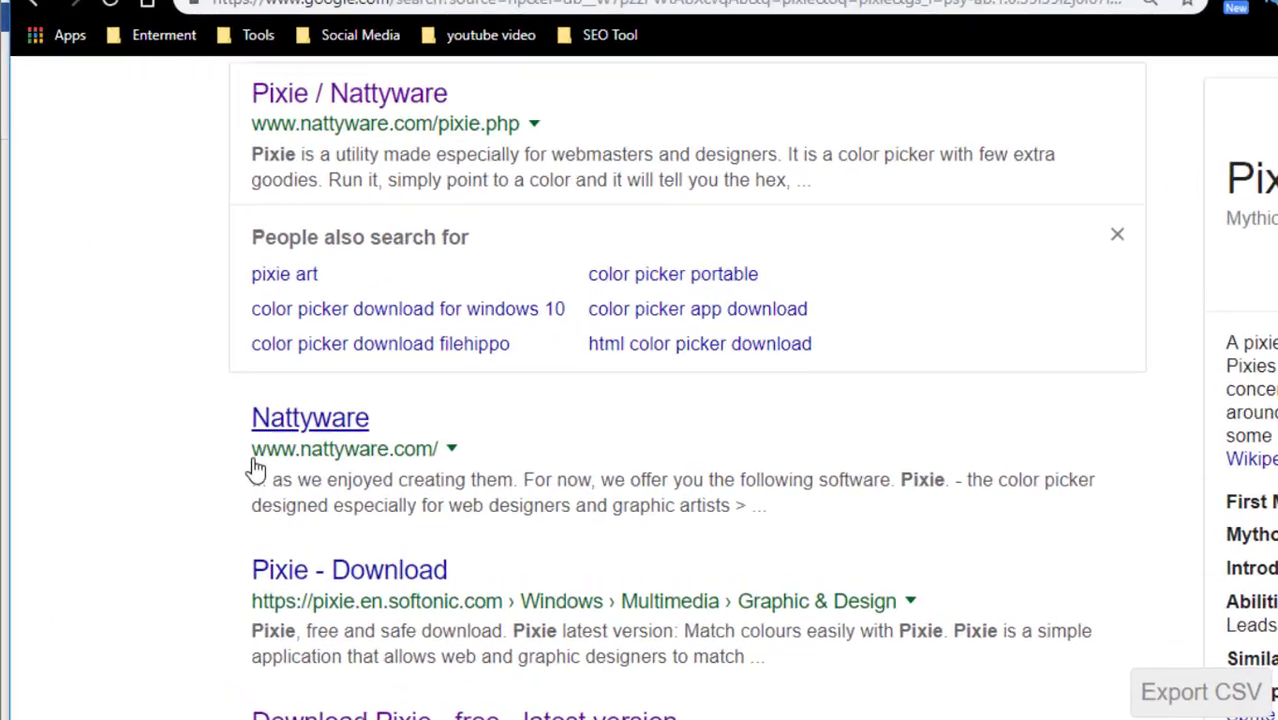
left_click_drag(525, 434, 303, 437)
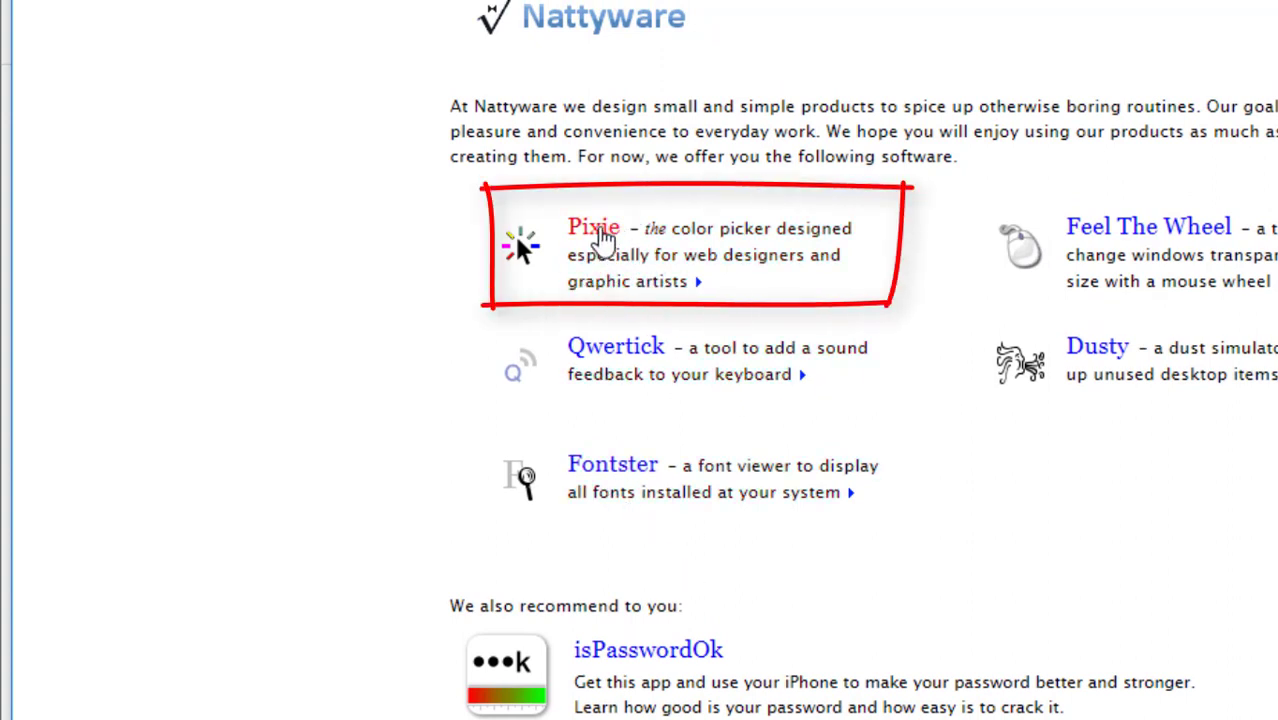
scroll(603, 239, "down", 1)
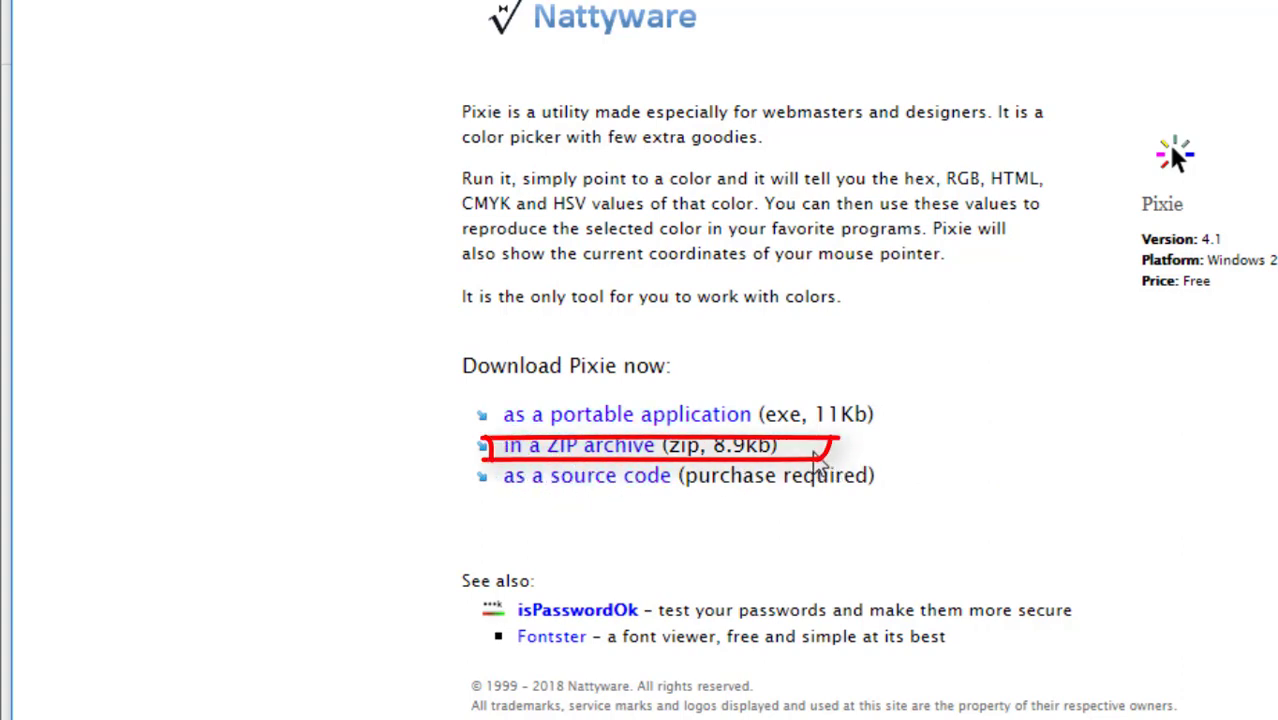
Step: Download Pixie as a ZIP archive, keeping the option to show the download complete dialog if the existing file is complete
mouse_move(778, 445)
left_mouse_down()
mouse_move(492, 446)
mouse_move(496, 465)
left_mouse_up()
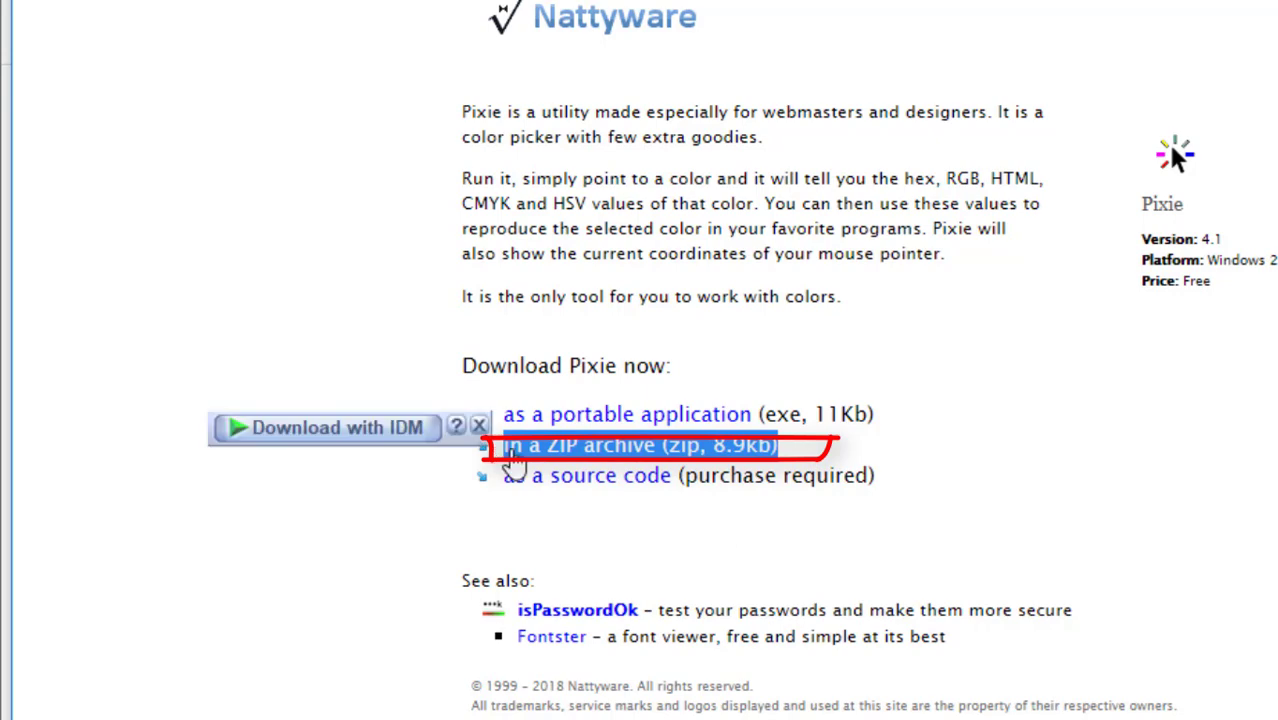
left_click(550, 448)
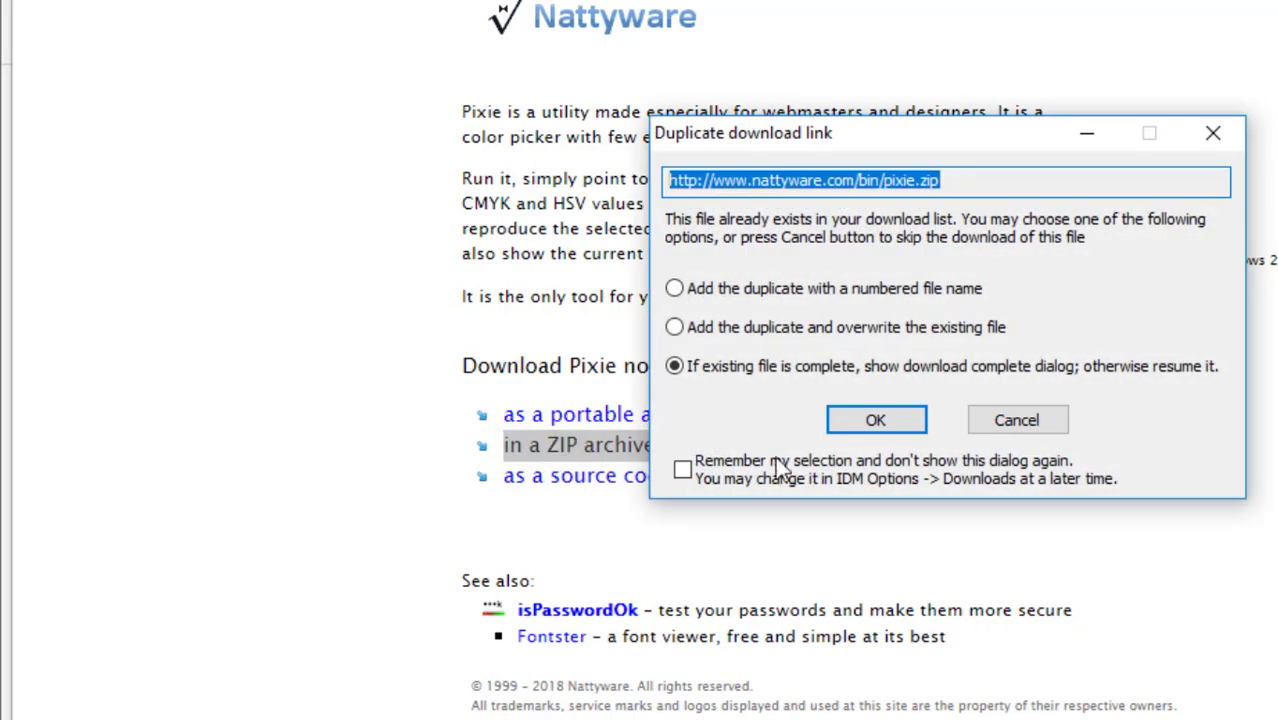
left_click(875, 421)
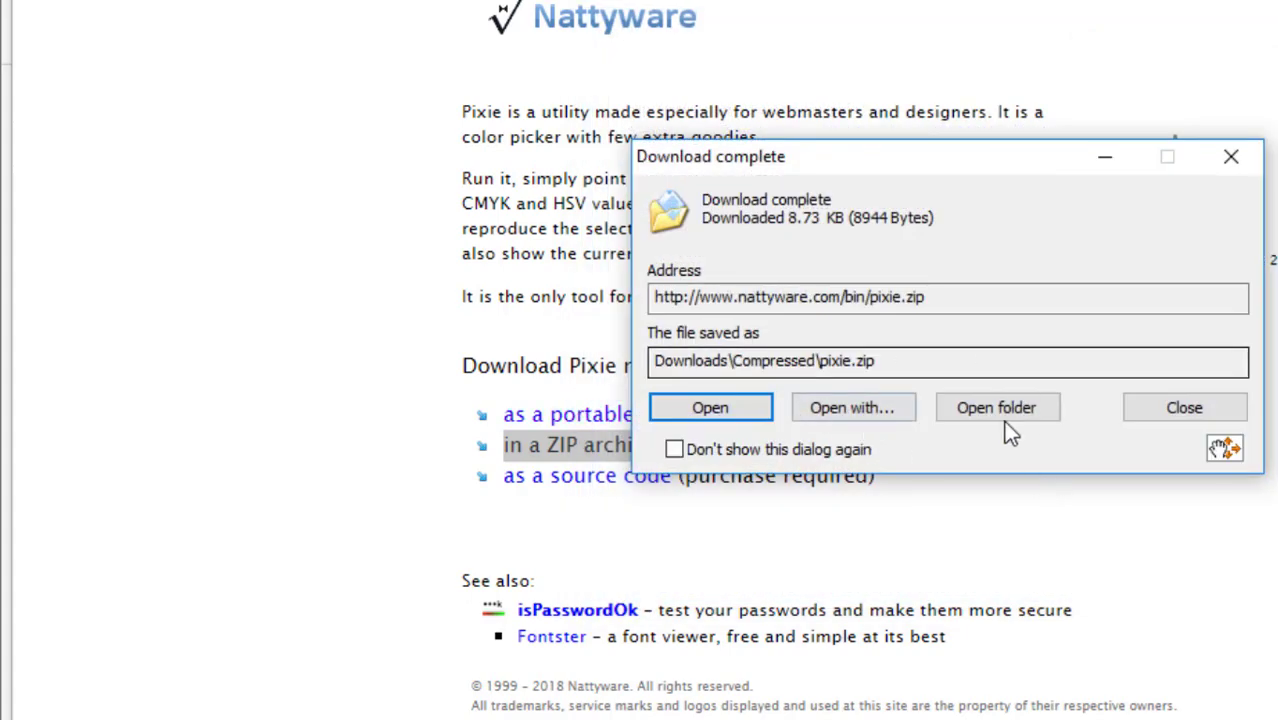
Step: Return to the Word document and highlight list items 5, "Download than", and 6, "Install now Wait few mints", one after the other
left_click(545, 717)
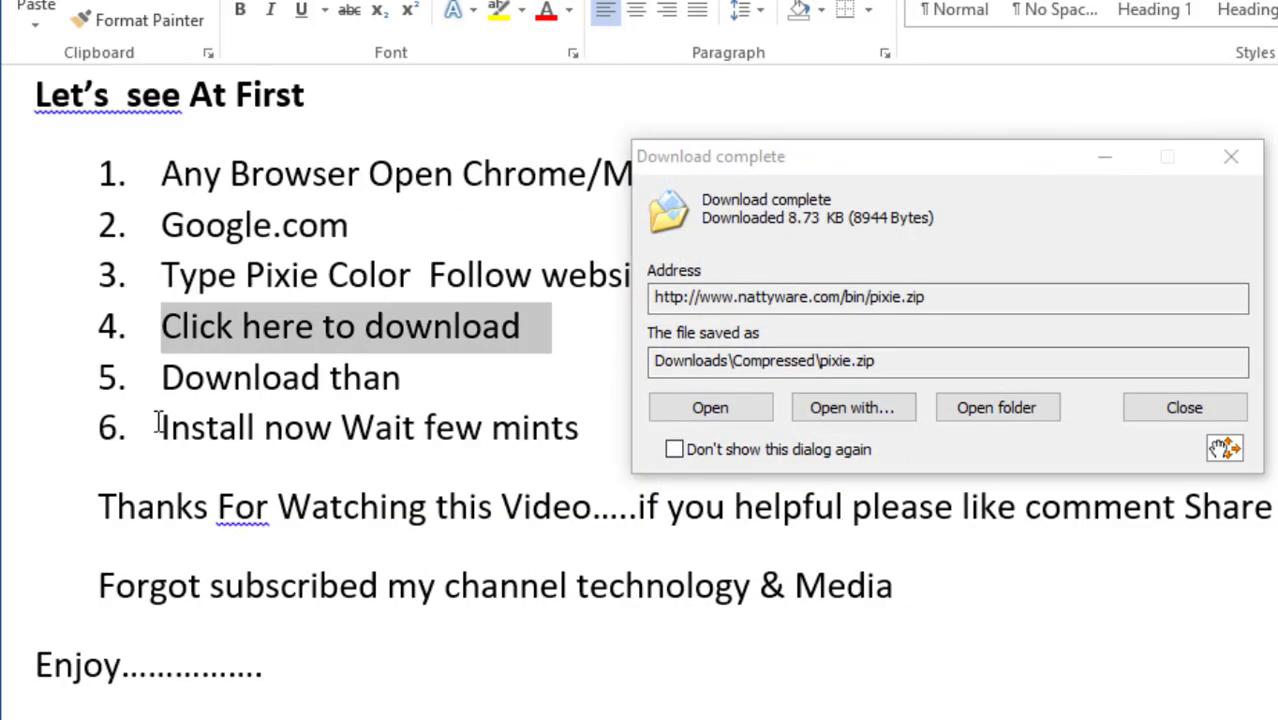
left_click(162, 377)
left_click(501, 381, "shift")
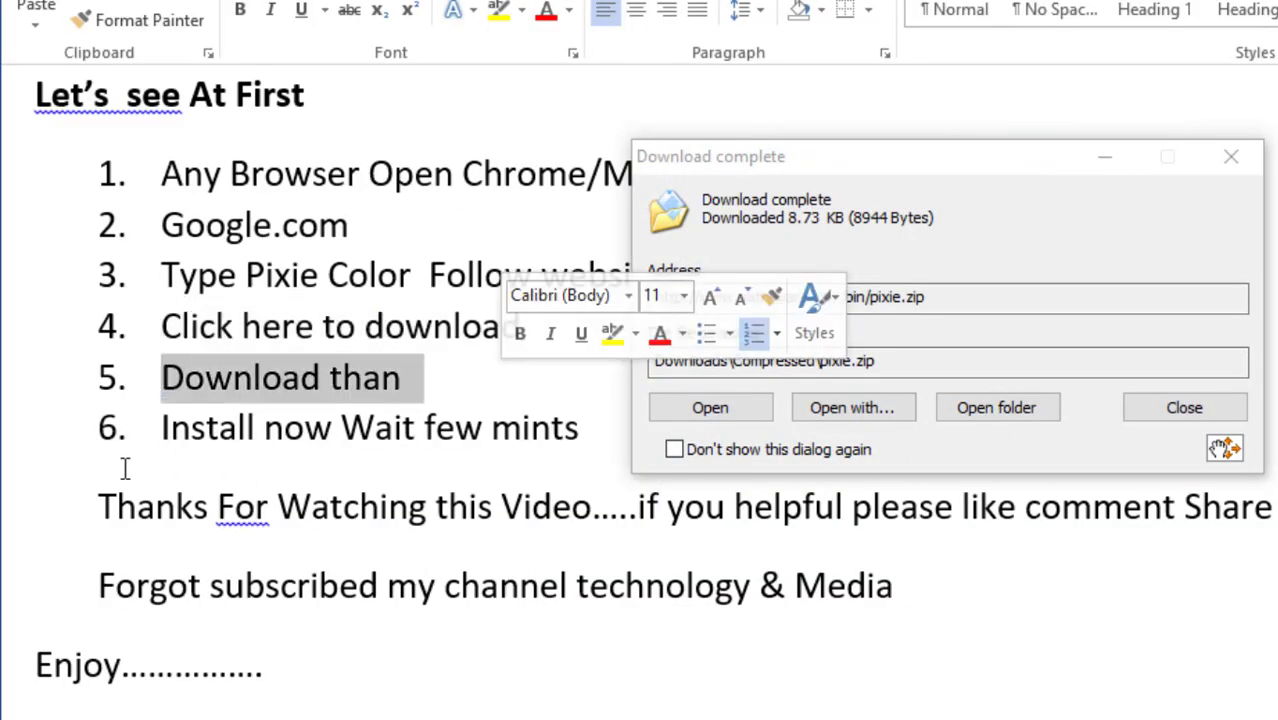
left_click(196, 440)
left_click_drag(161, 427, 570, 428)
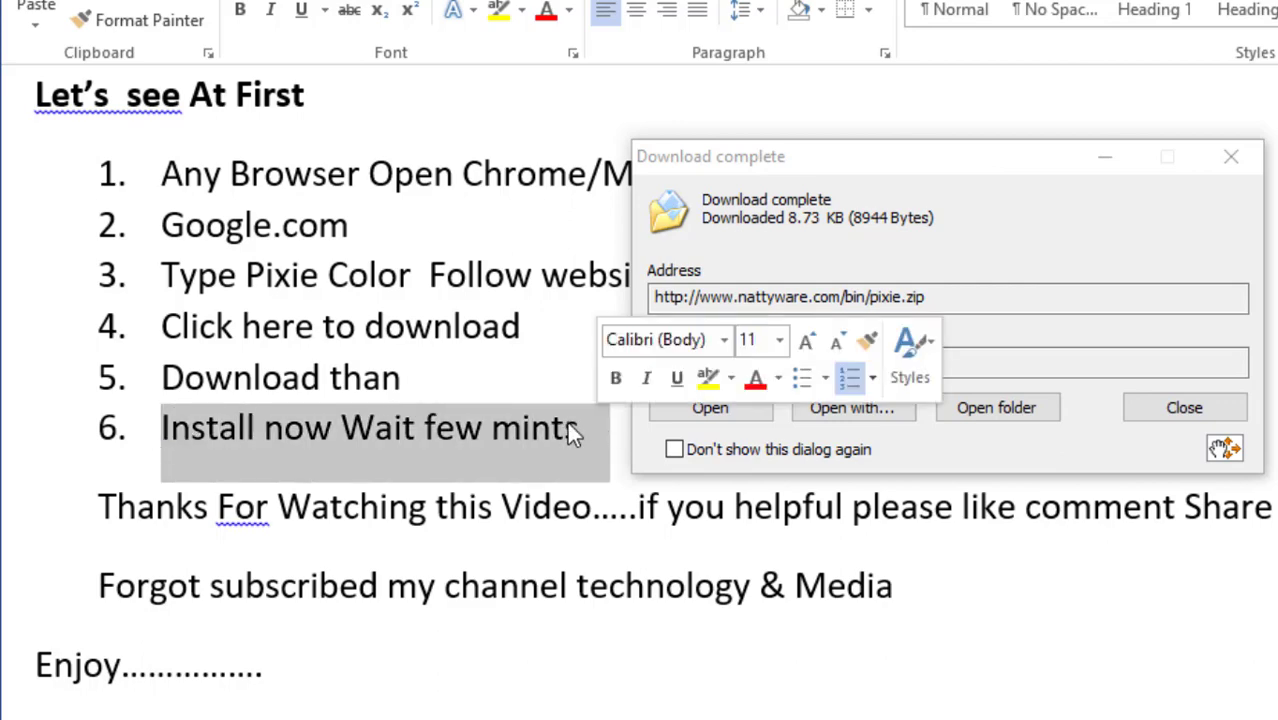
left_click(377, 432)
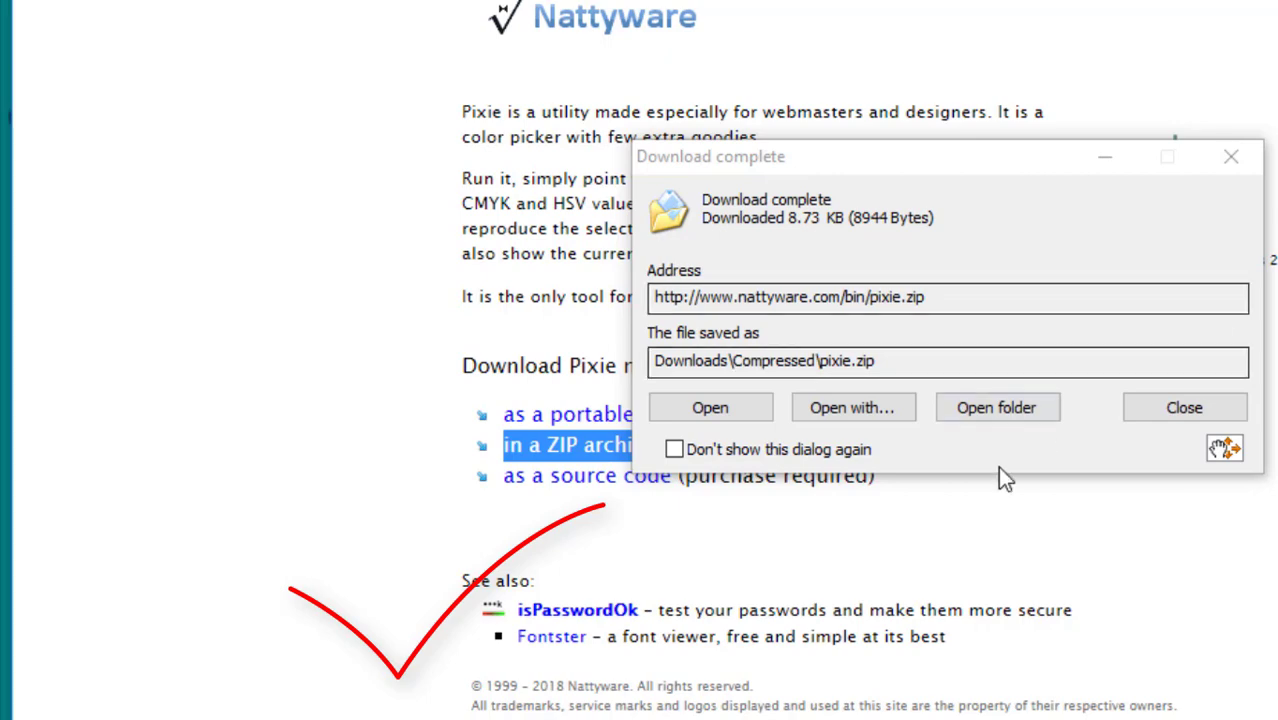
Step: Open the Compressed download folder that holds the finished pixie.zip download
left_click(994, 414)
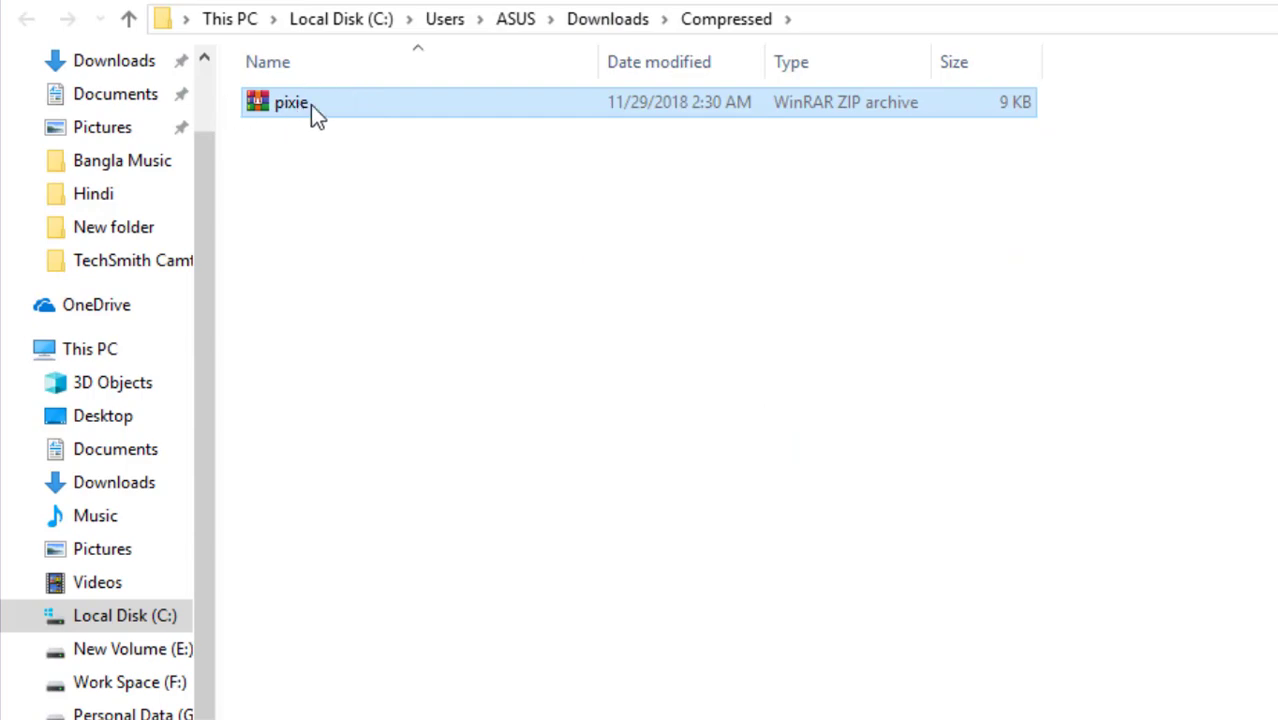
right_click(311, 104)
left_click(980, 203)
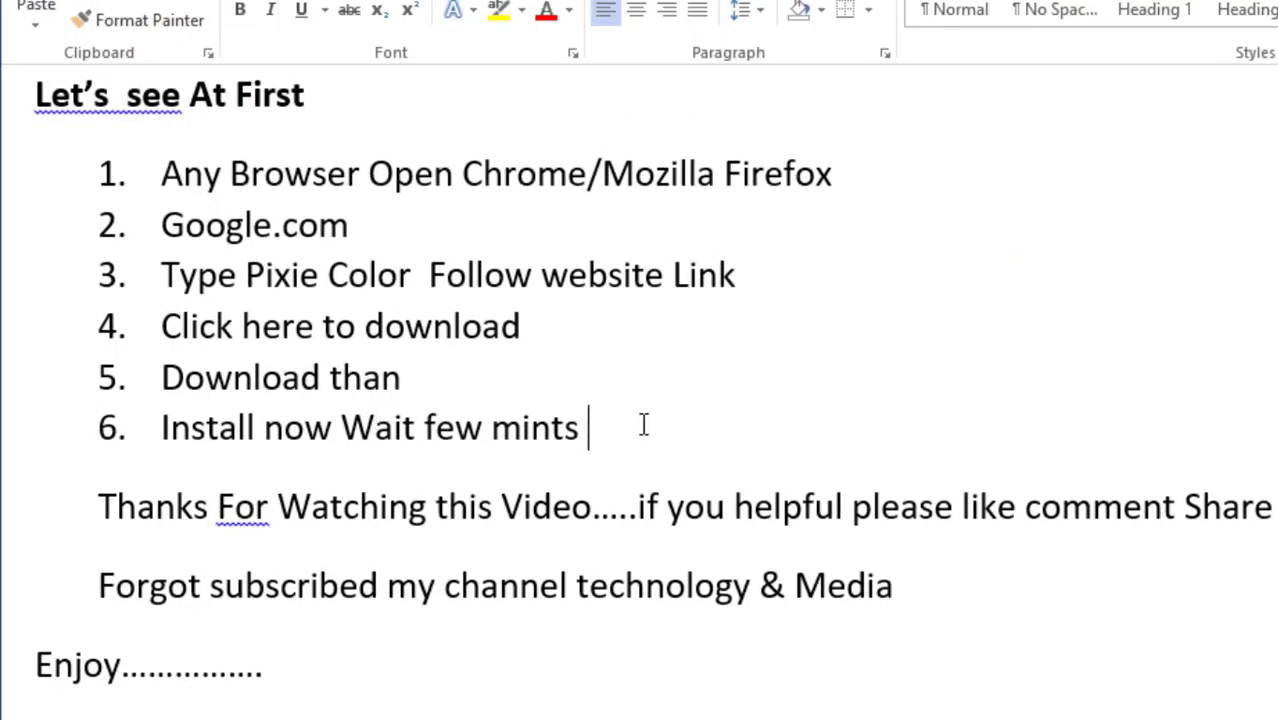
Step: Switch to the Word document and add "Unzip now" as list item 7 after "Install now Wait few mints"
left_click(644, 425)
key("Return")
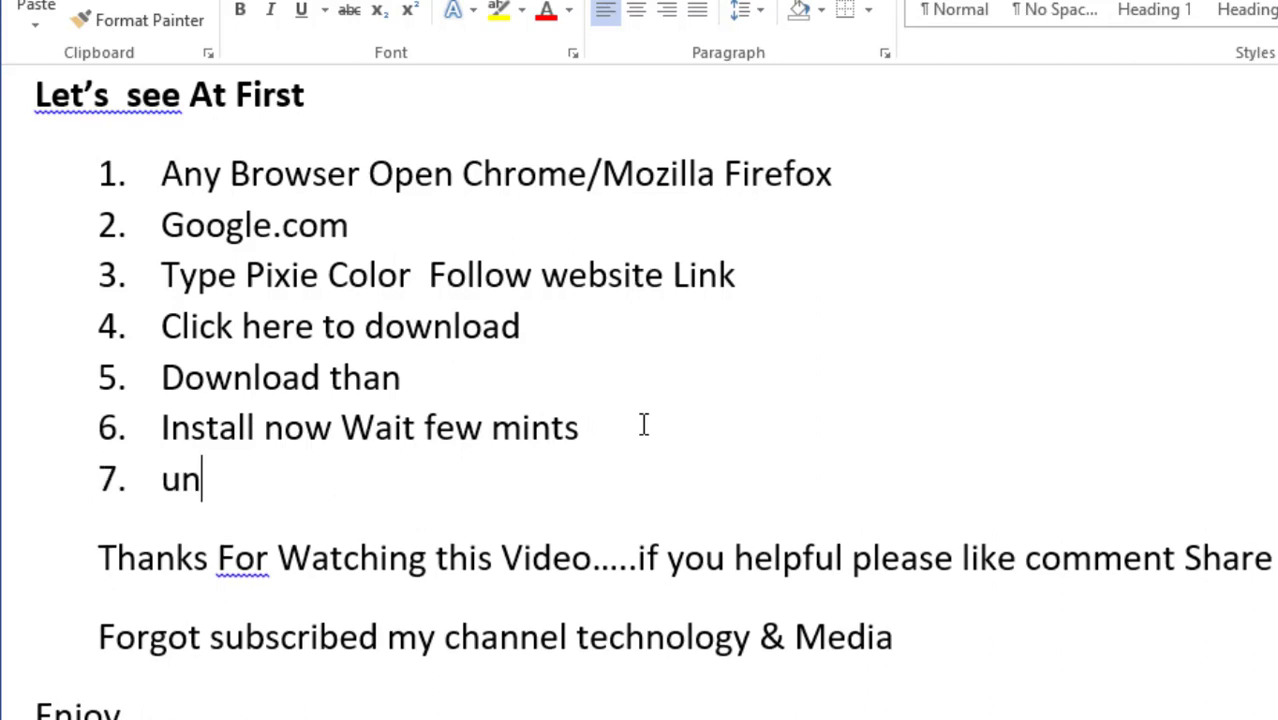
type("unzip now")
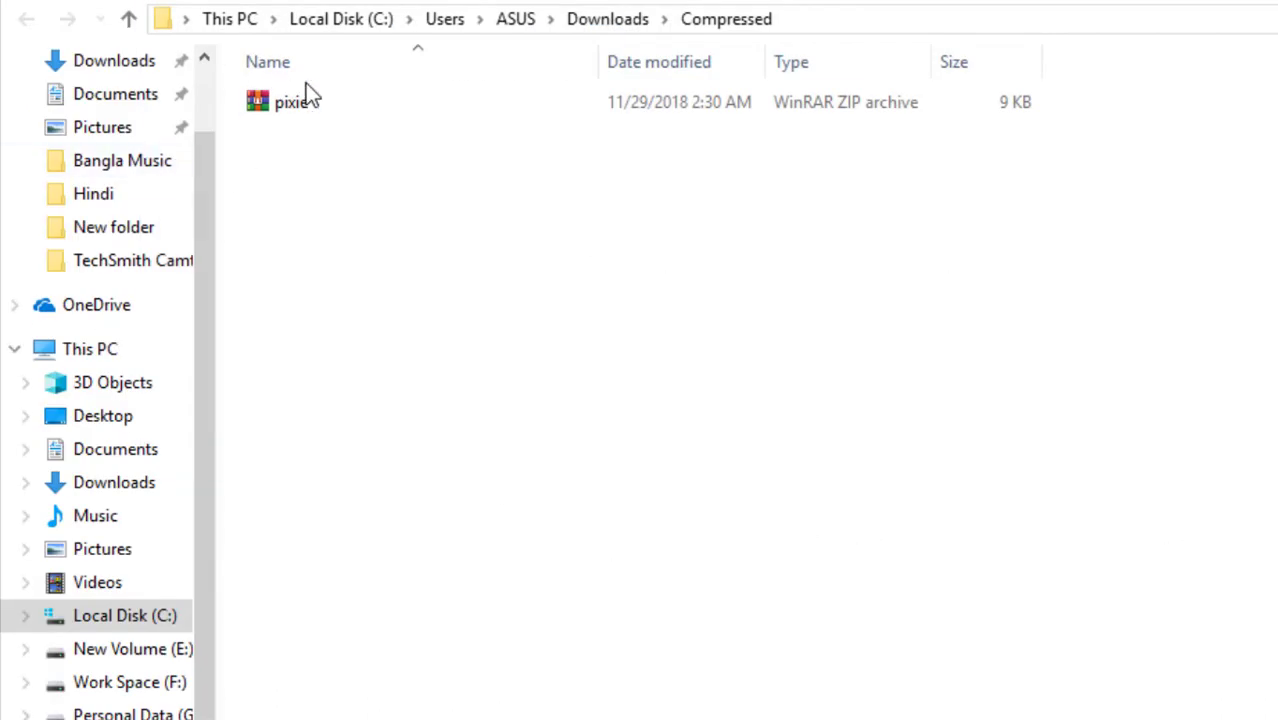
Step: Extract the pixie ZIP archive in File Explorer into its own pixie folder
left_click(306, 100)
right_click(306, 99)
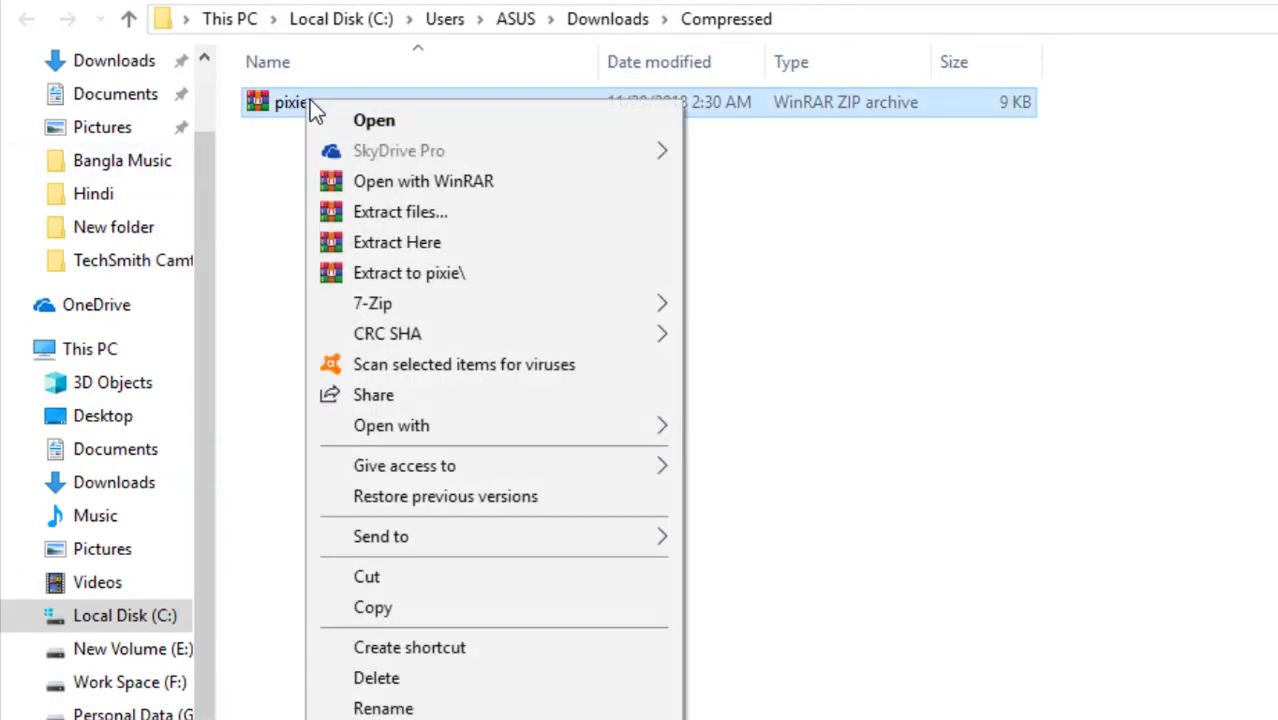
left_click(408, 273)
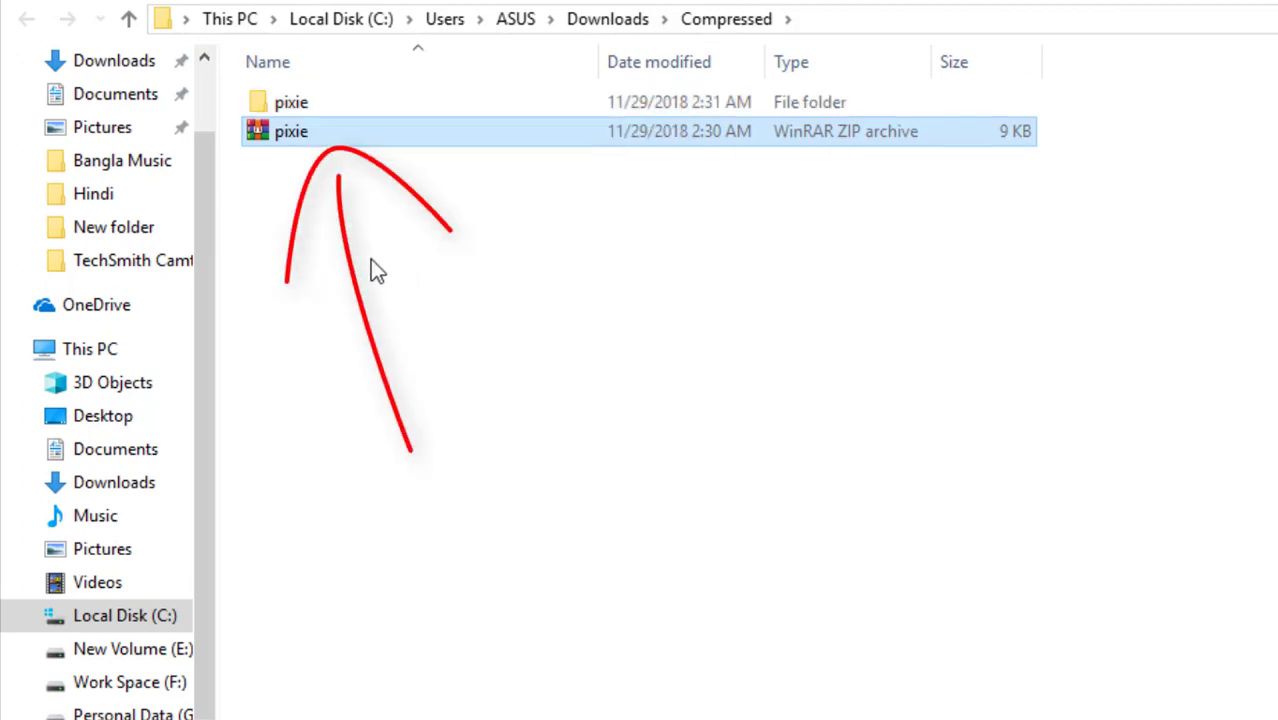
Step: Open the extracted pixie folder and run the pixie application
left_click(288, 103)
double_click(303, 105)
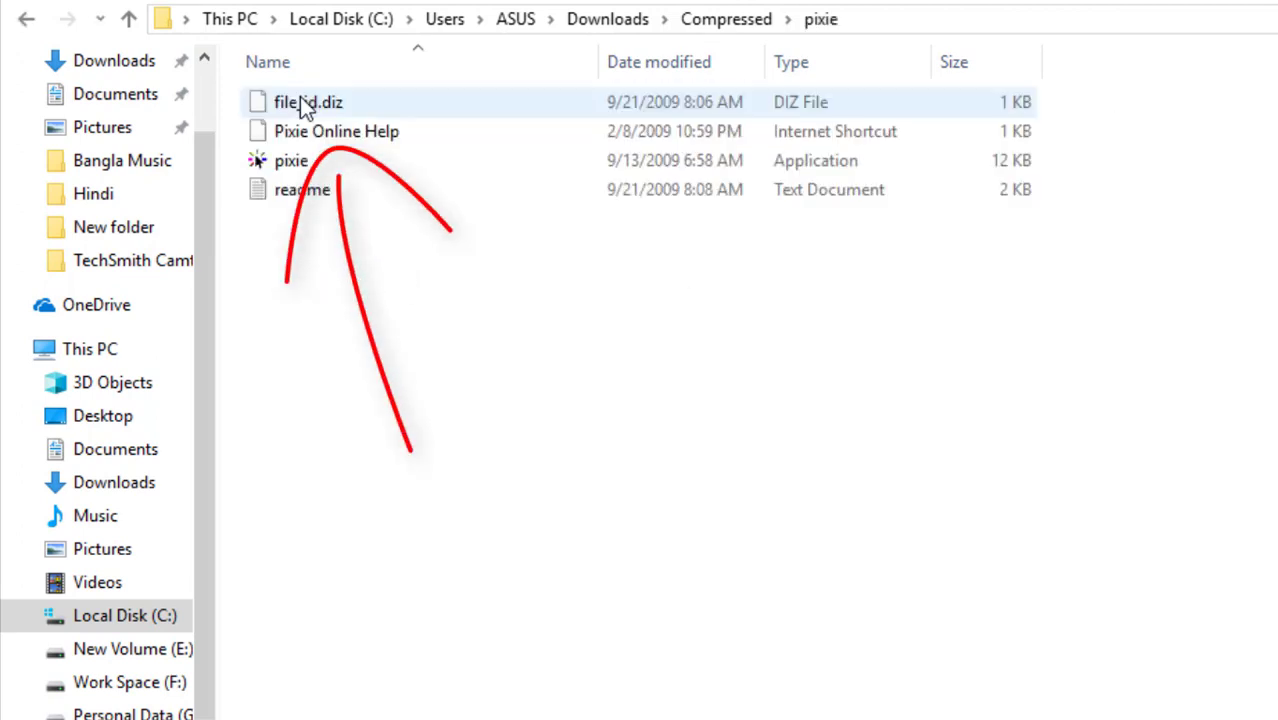
left_click(292, 164)
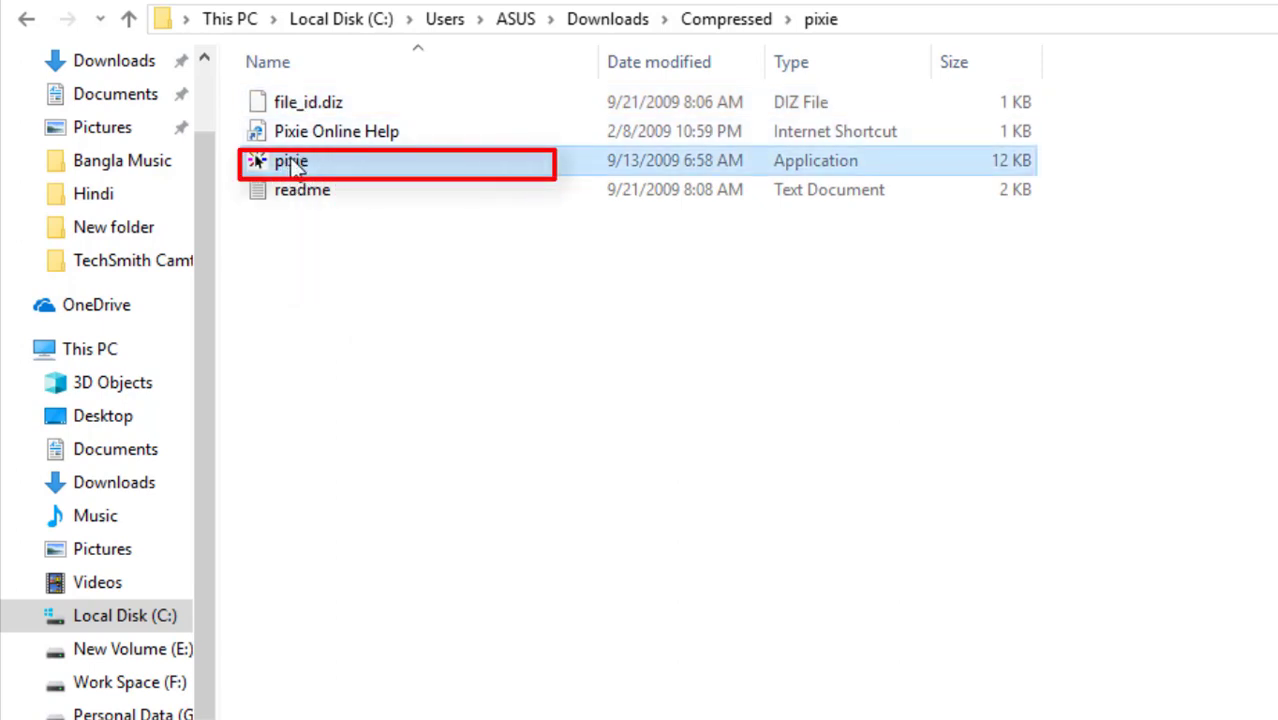
double_click(290, 159)
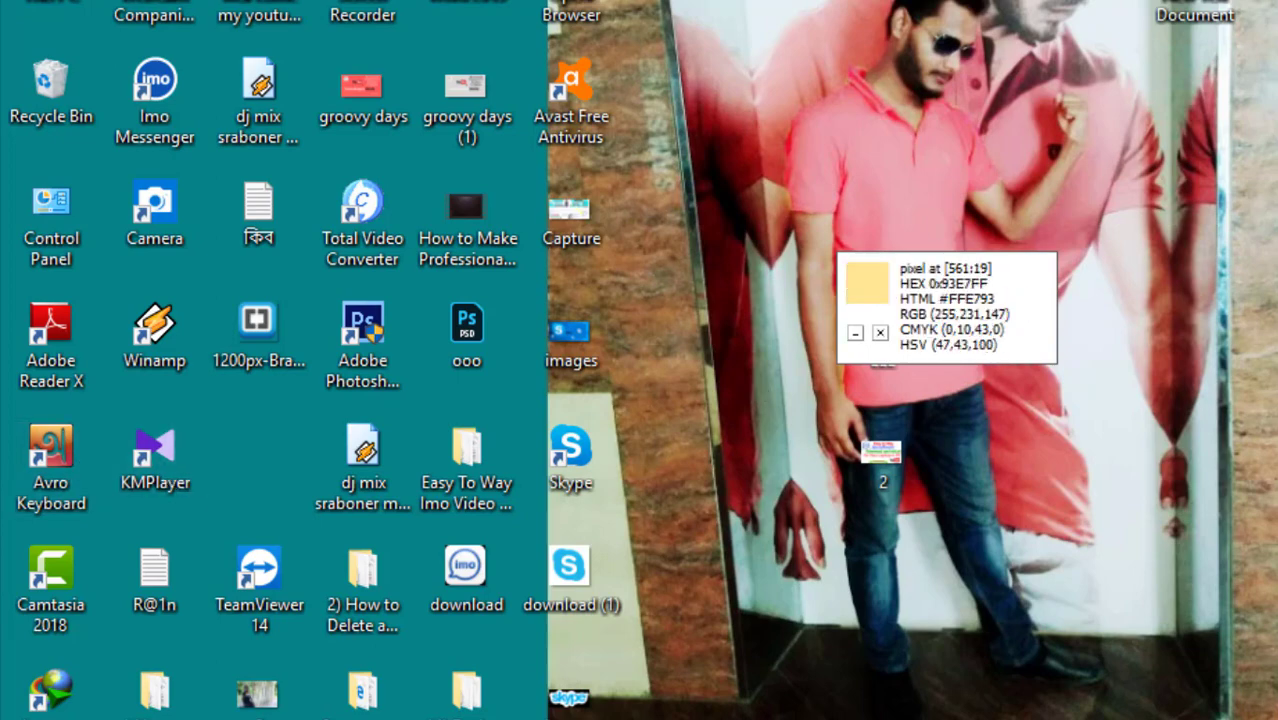
Step: Copy the pixie application from the extracted folder onto the desktop and close the running Pixie color picker
left_click(499, 718)
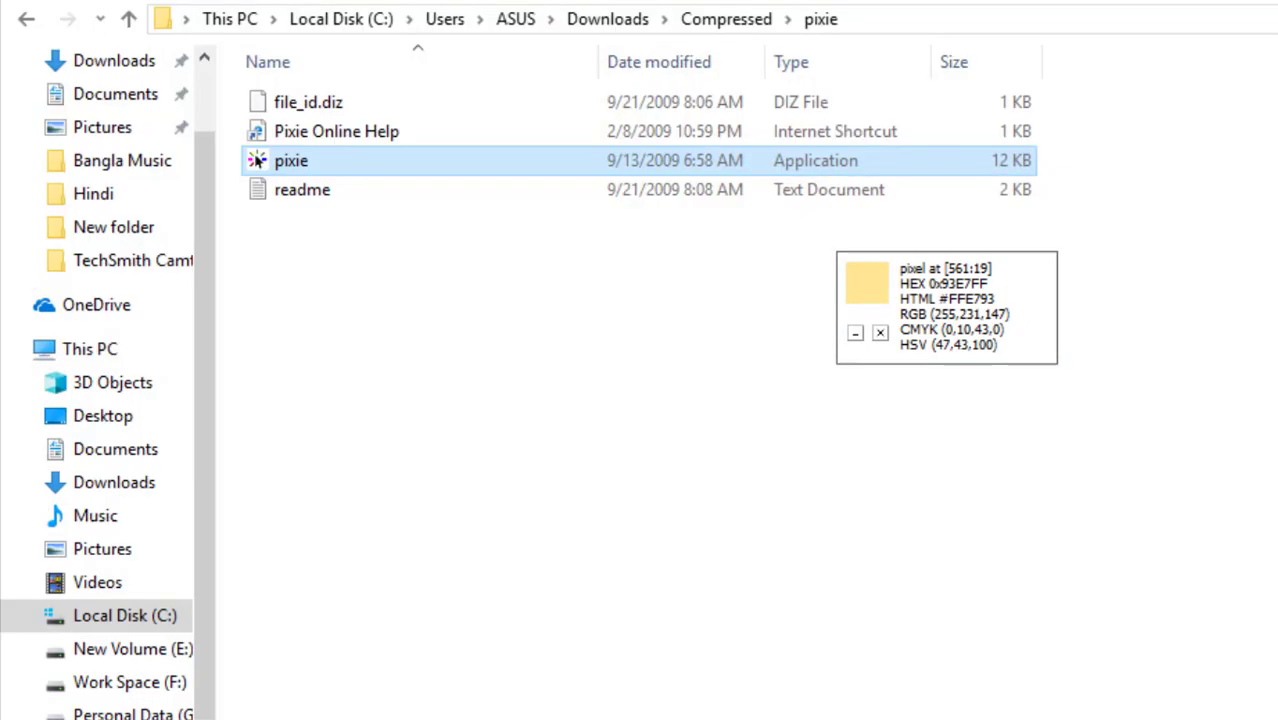
right_click(291, 168)
left_click(366, 656)
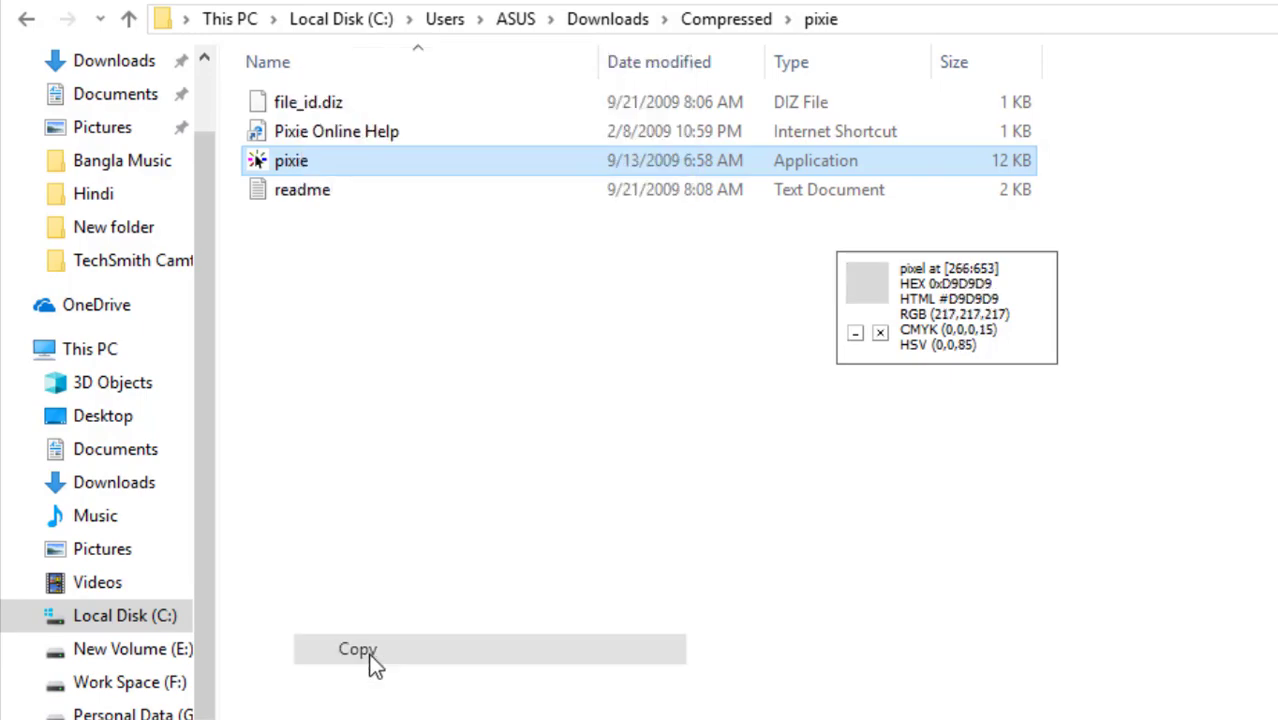
left_click(1277, 1)
right_click(1109, 21)
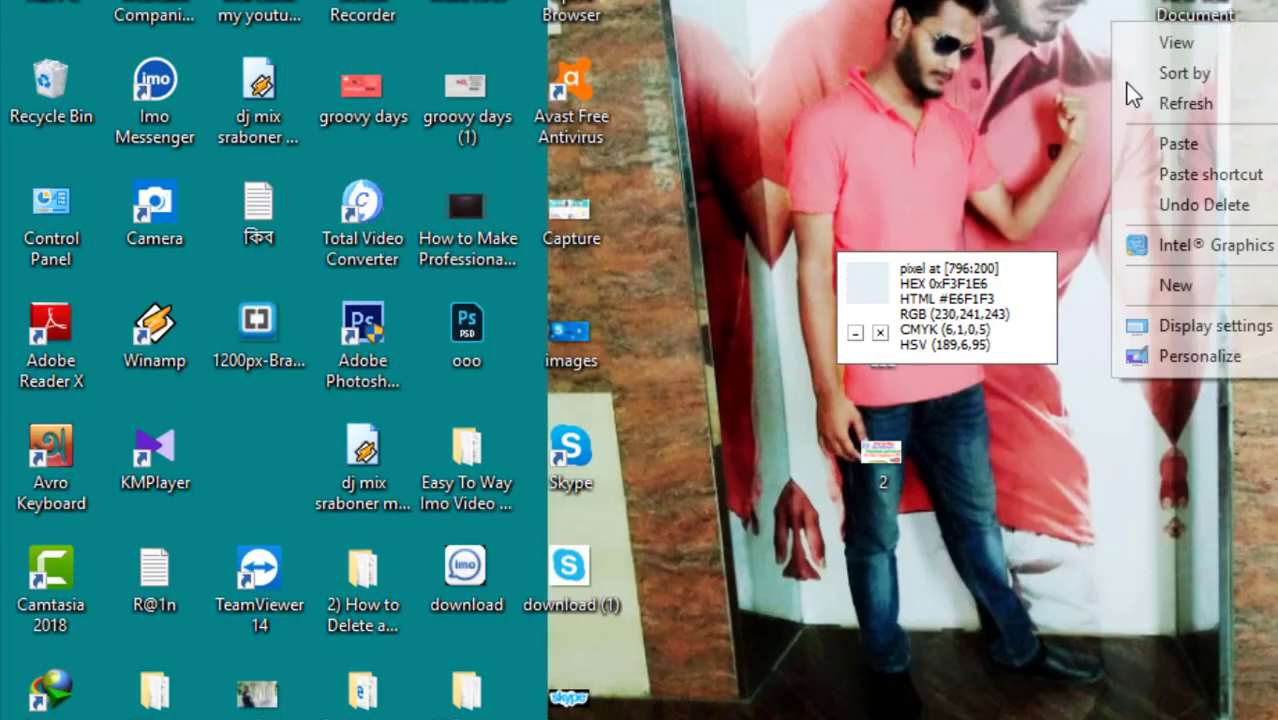
left_click(1181, 147)
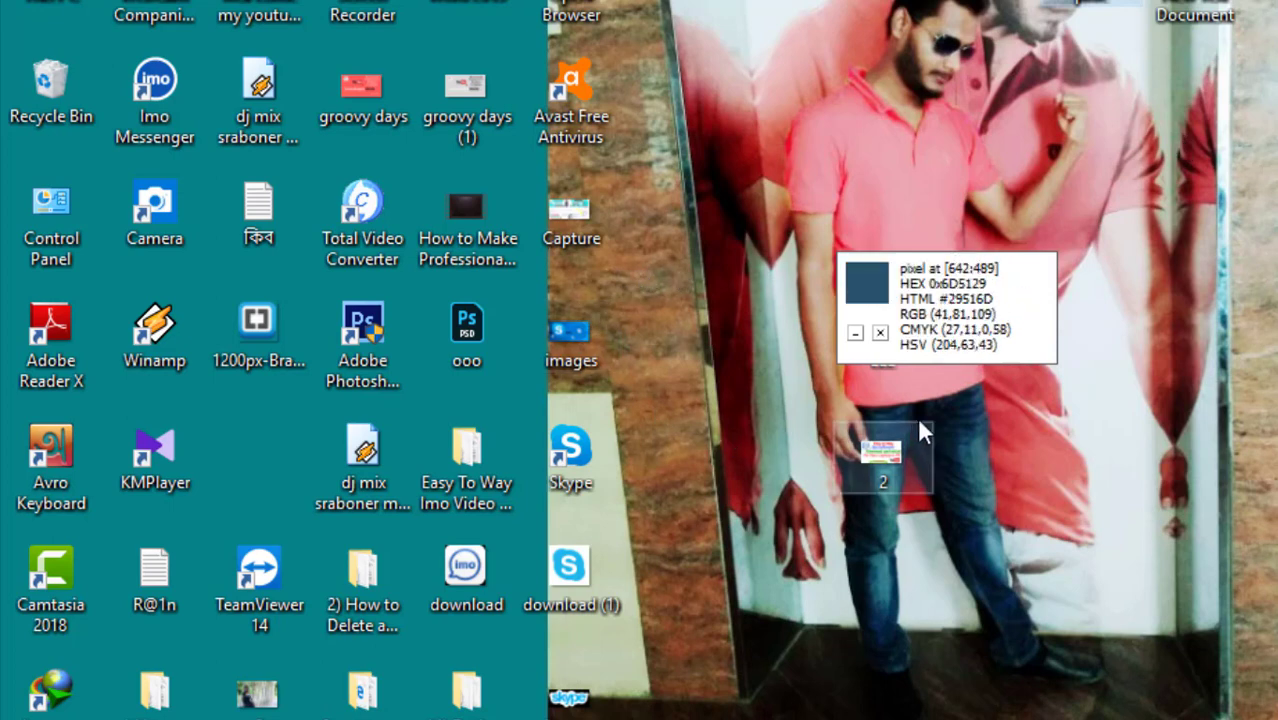
left_click(880, 331)
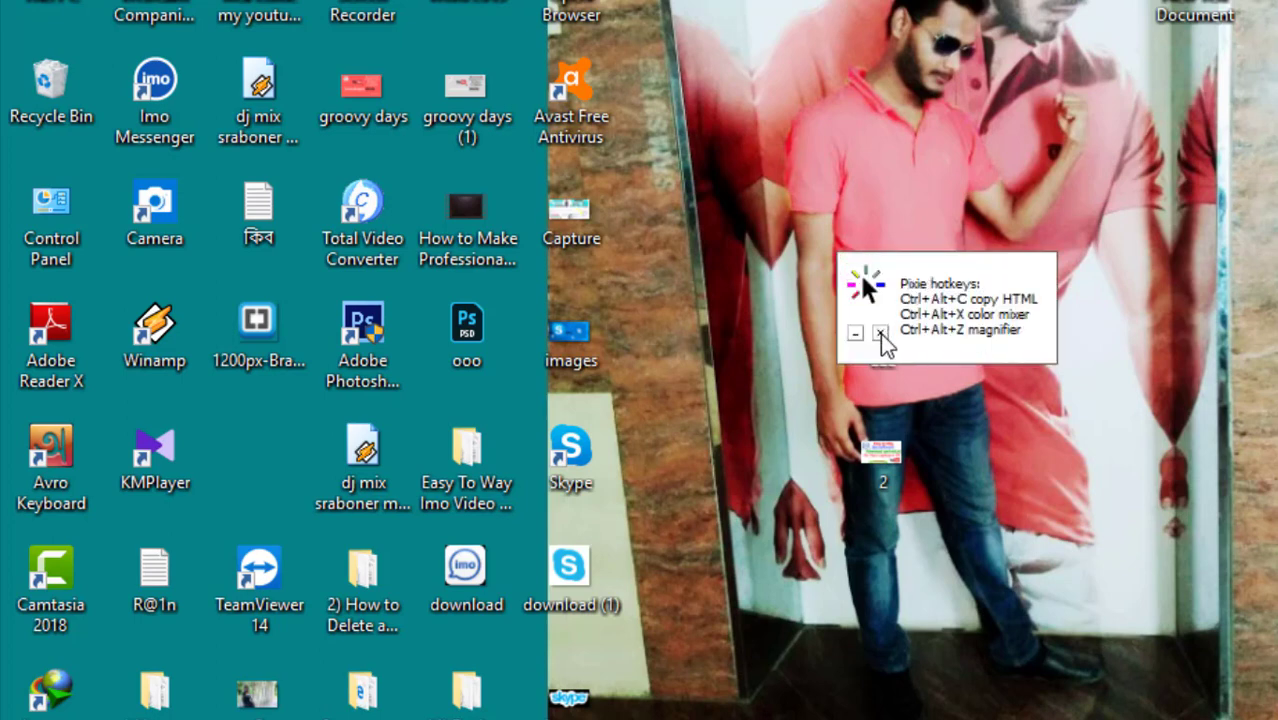
left_click(880, 333)
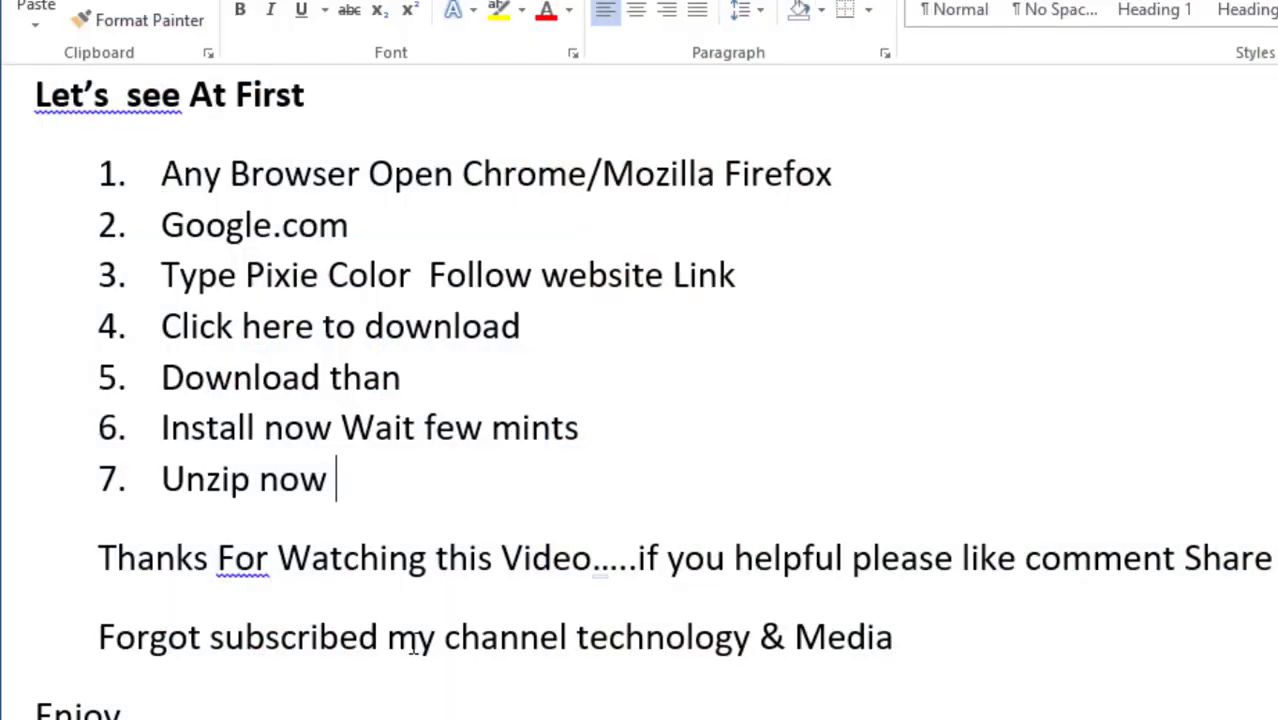
Step: Highlight the closing lines below the list in the Word document one by one, from "Thanks For Watching this Video" to "Enjoy"
scroll(410, 645, "down", 2)
left_click_drag(110, 308, 1270, 318)
left_click(621, 389)
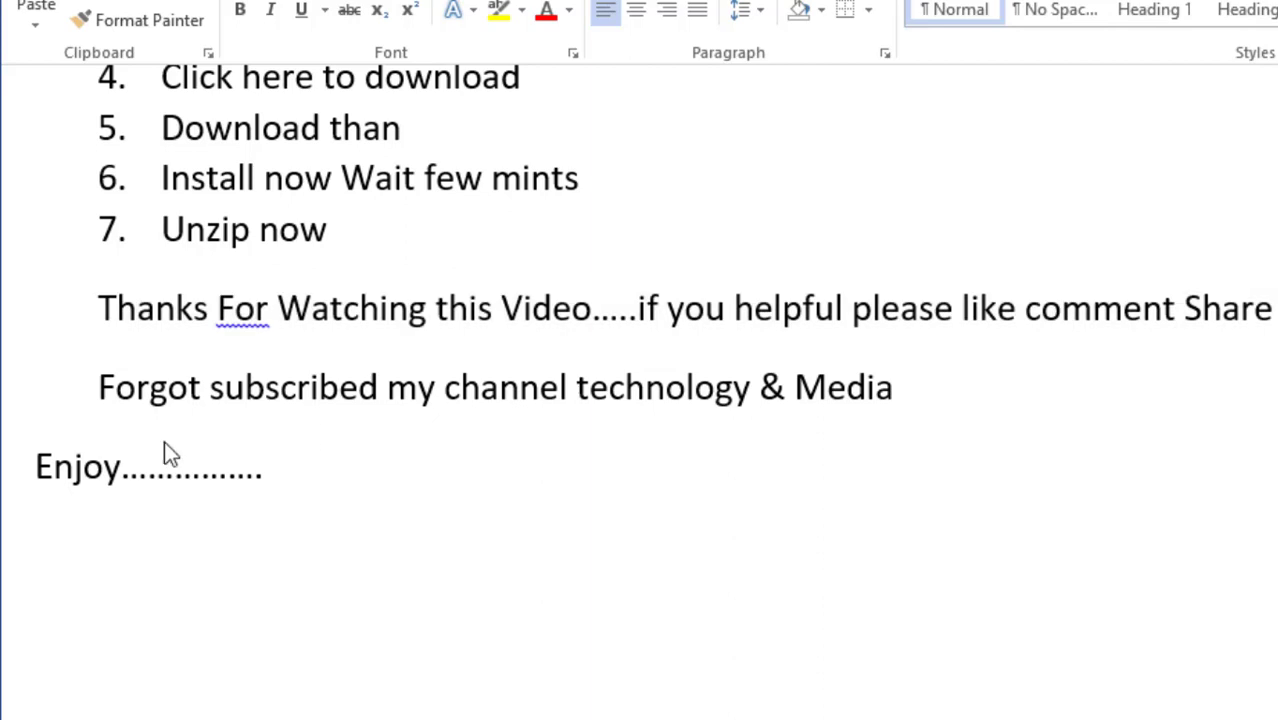
triple_click(815, 395)
left_click(826, 395)
triple_click(397, 474)
left_click(395, 473)
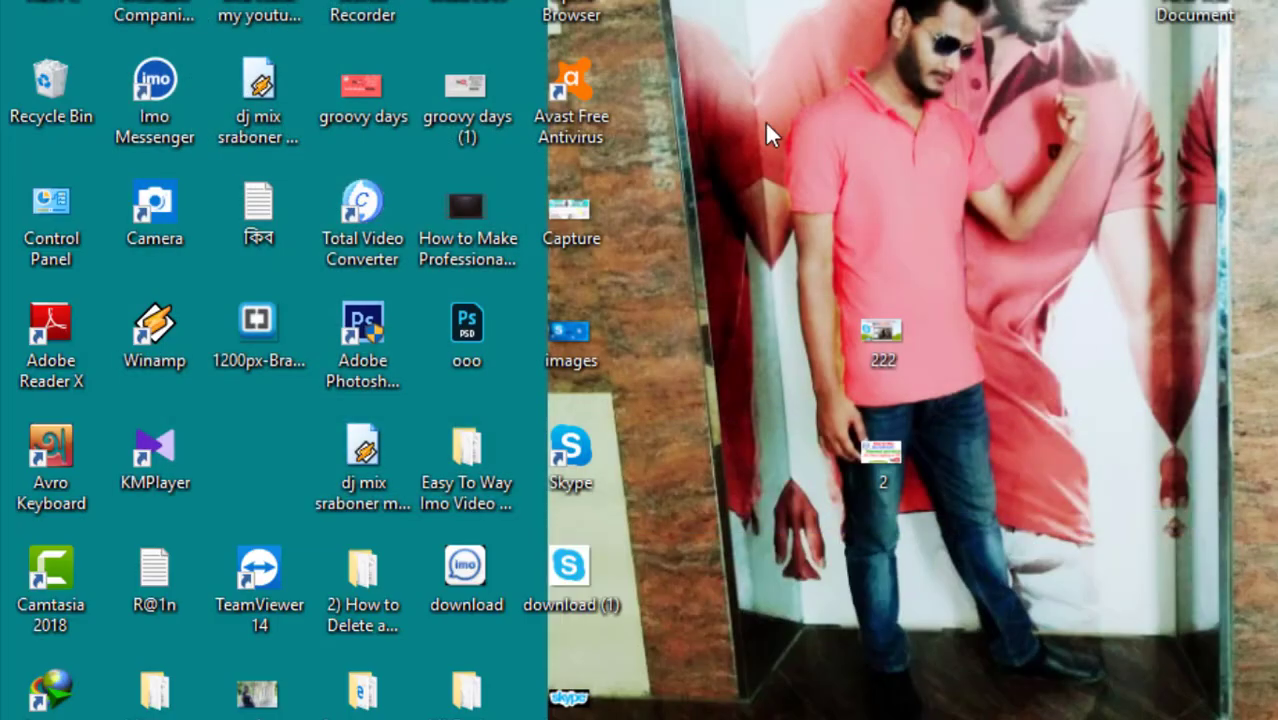
Step: Return to the desktop and refresh it twice
right_click(1224, 195)
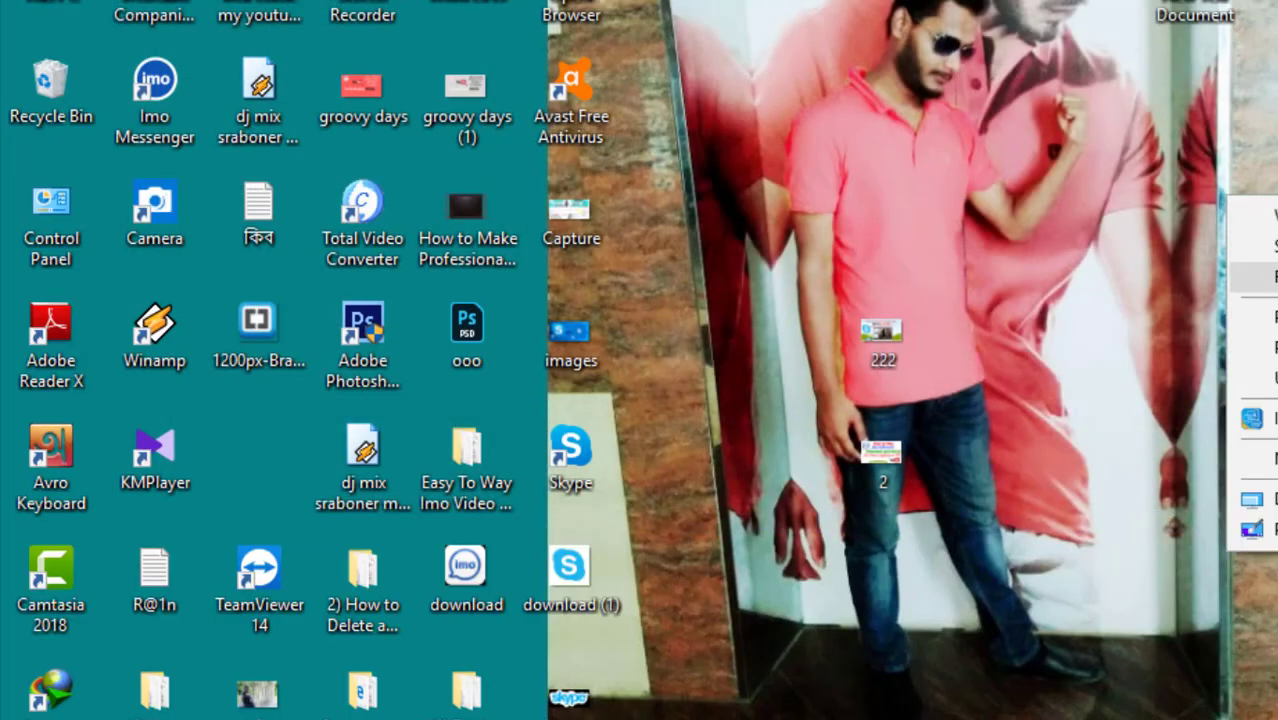
left_click(1255, 276)
right_click(1214, 223)
left_click(1250, 301)
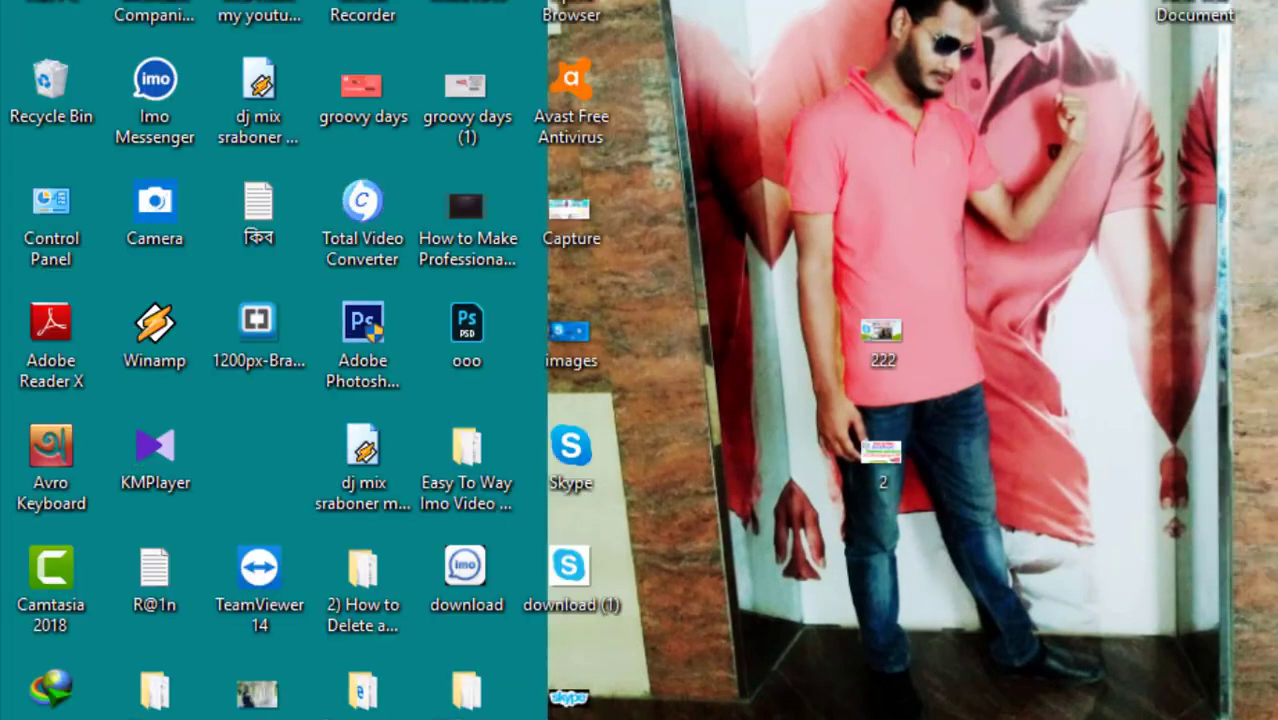